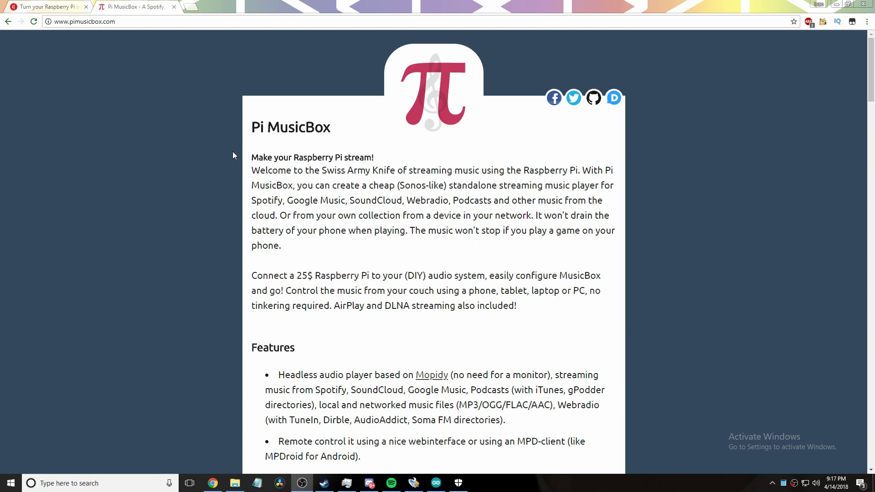
Highlight phrases in the Pi MusicBox homepage intro, including the line about connecting a Raspberry Pi.
left_click_drag(315, 170, 419, 170)
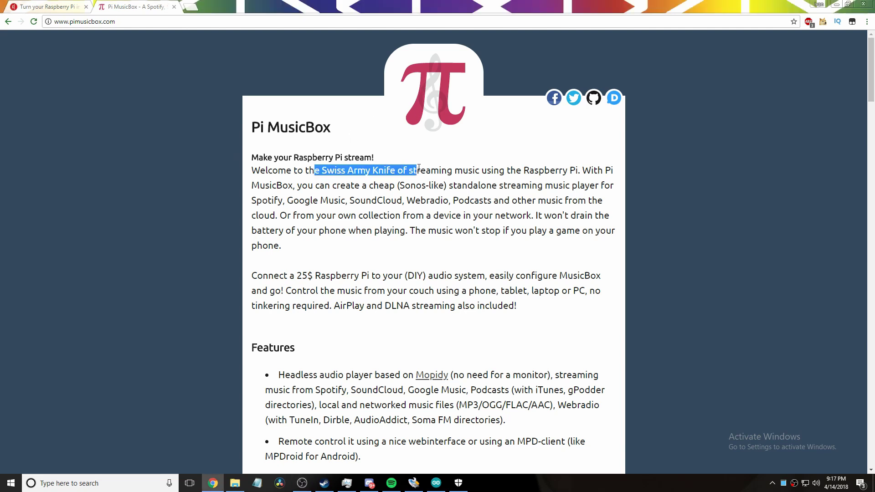
left_click(414, 191)
left_click_drag(160, 270, 160, 296)
left_click(152, 280)
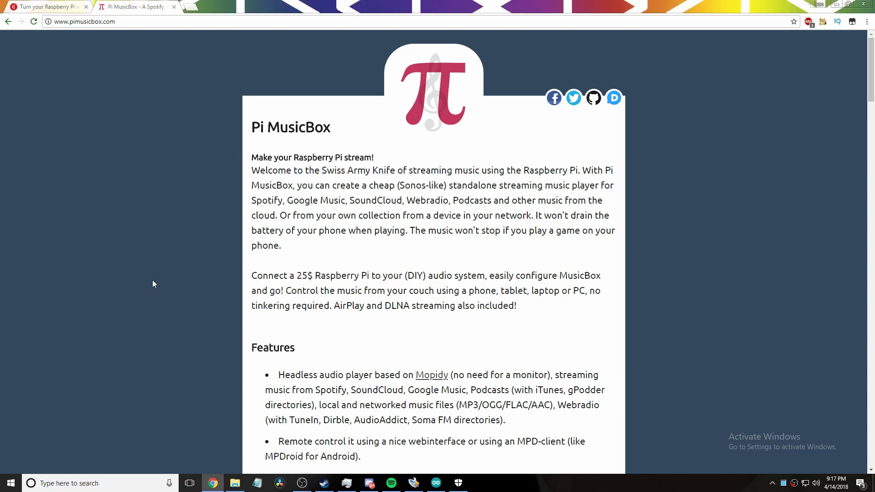
In a new tab, go to the MusicBox at 192.168.0.35 and open its Settings page.
left_click(189, 13)
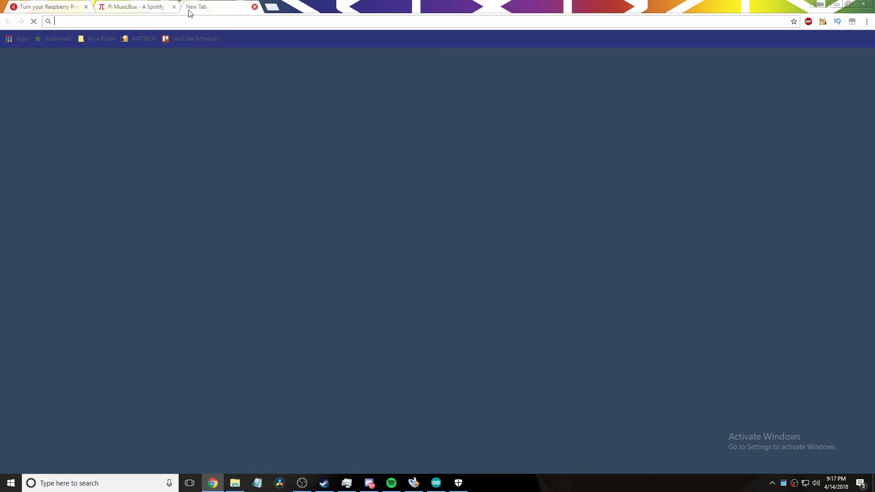
type("1")
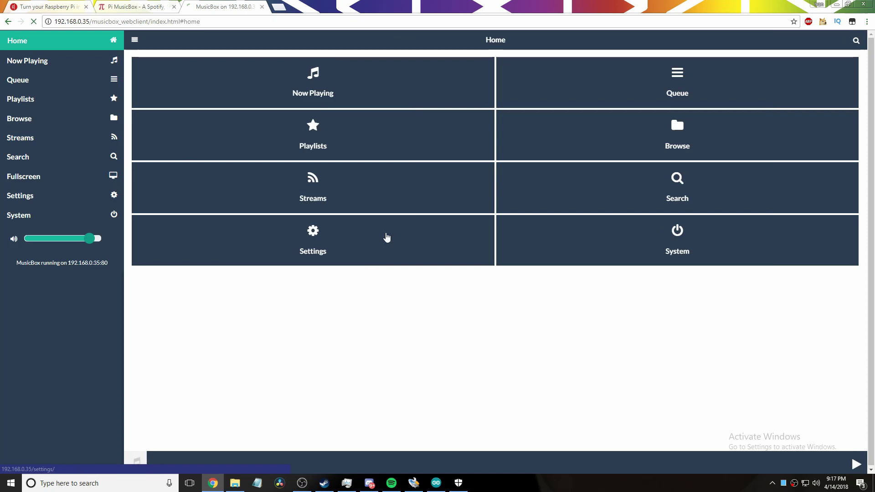
left_click(299, 251)
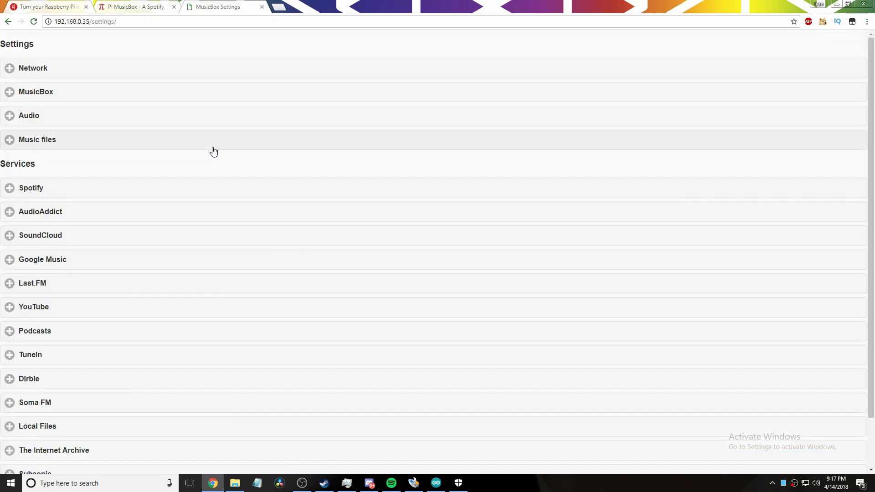
scroll(89, 129, "down", 2)
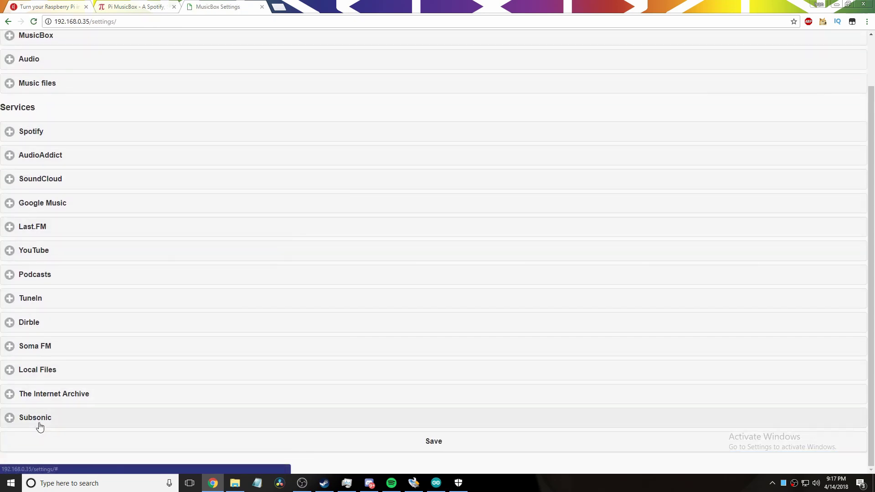
scroll(40, 394, "up", 2)
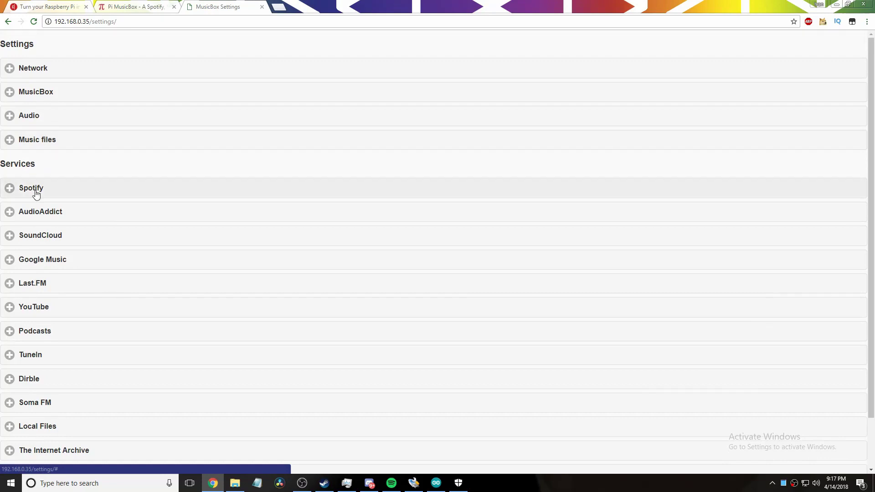
Expand Music files, then briefly expand and collapse the Audio, MusicBox and Network sections.
left_click(40, 144)
left_click_drag(26, 228, 36, 228)
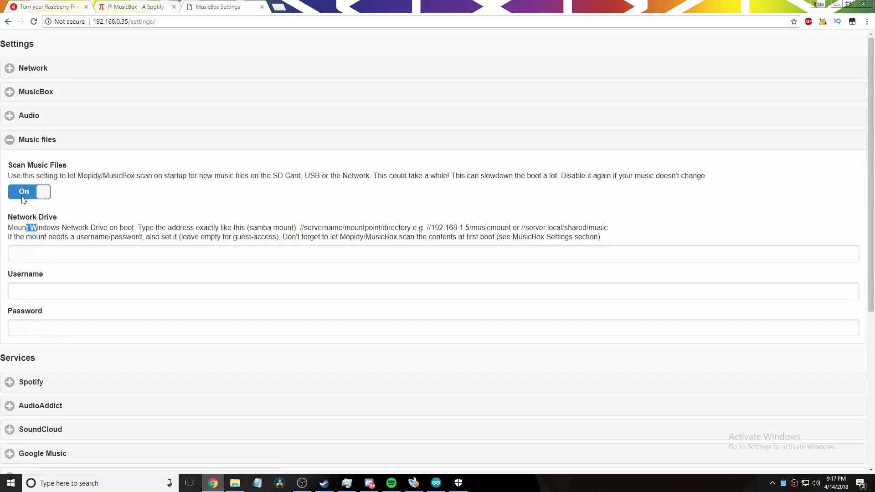
left_click(106, 237)
left_click(96, 124)
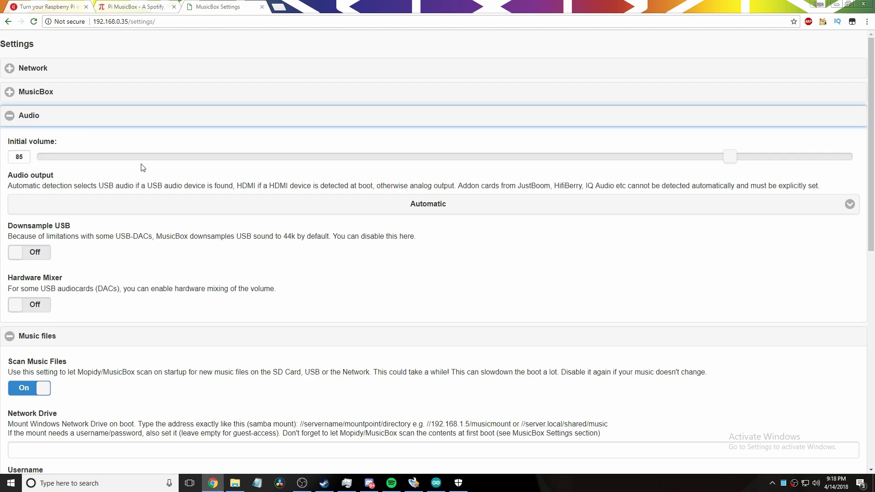
left_click(38, 117)
left_click(39, 98)
left_click(40, 99)
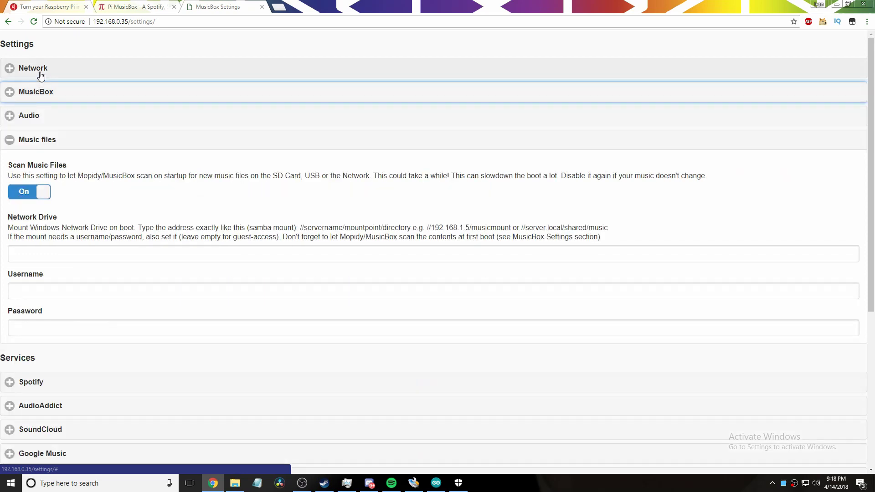
left_click(41, 73)
left_click(41, 73)
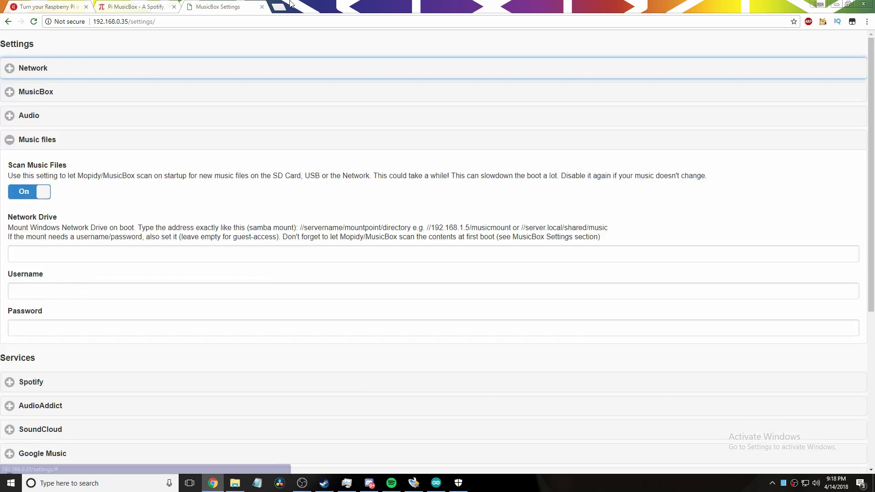
Close the Settings tab and scroll pimusicbox.com down to the Download section's 0.7.0RC6 image.
left_click(262, 6)
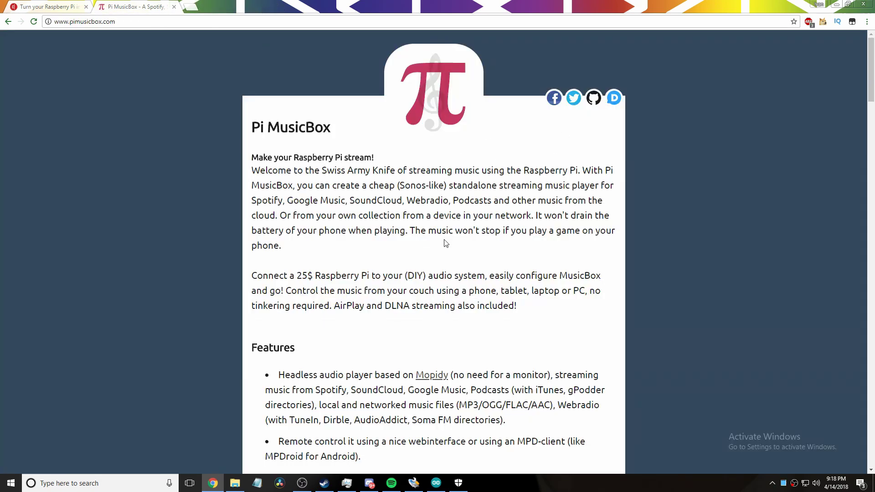
scroll(453, 236, "down", 2)
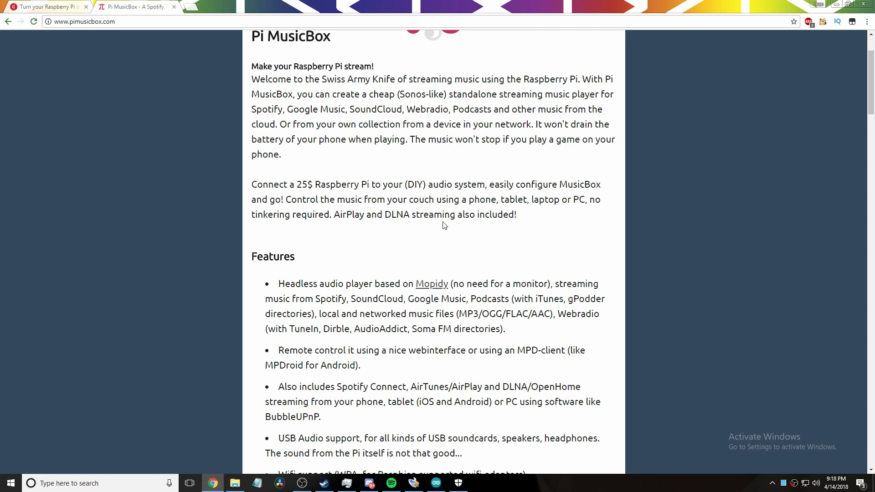
scroll(444, 225, "down", 9)
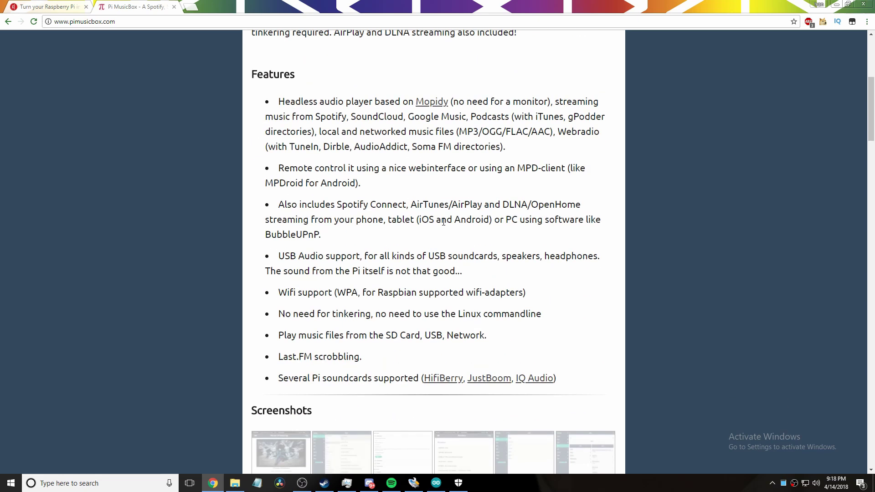
scroll(415, 230, "down", 2)
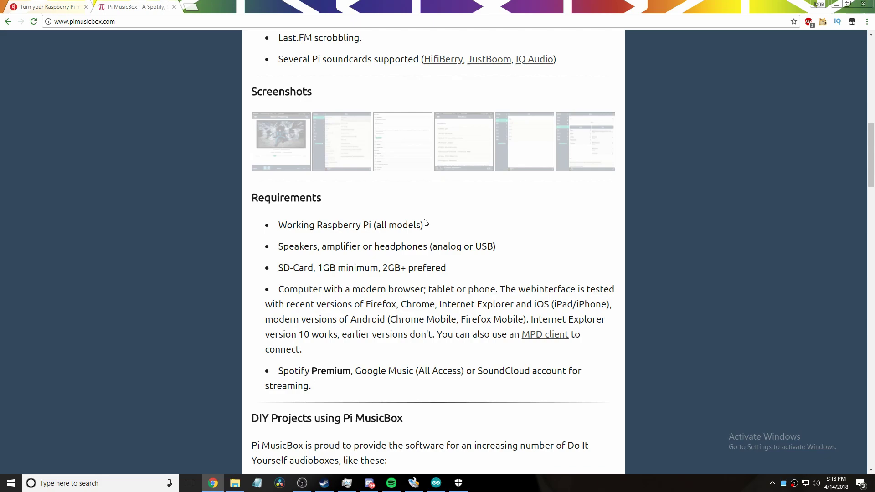
scroll(431, 235, "down", 9)
scroll(433, 241, "up", 9)
scroll(423, 269, "down", 4)
scroll(410, 273, "up", 18)
scroll(405, 287, "down", 12)
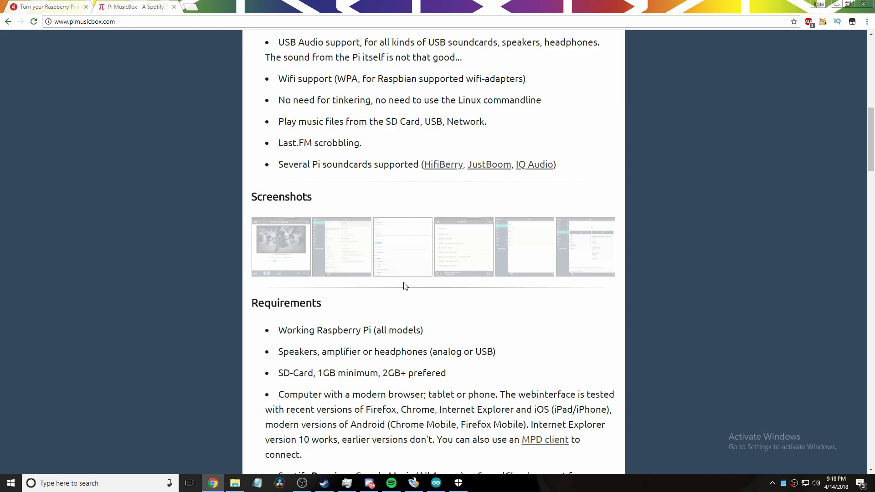
scroll(406, 286, "down", 5)
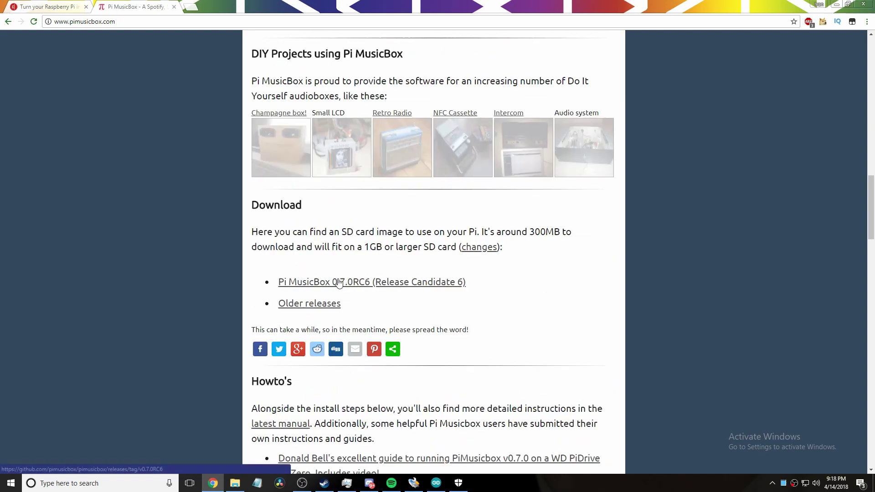
scroll(340, 283, "down", 2)
scroll(319, 264, "up", 18)
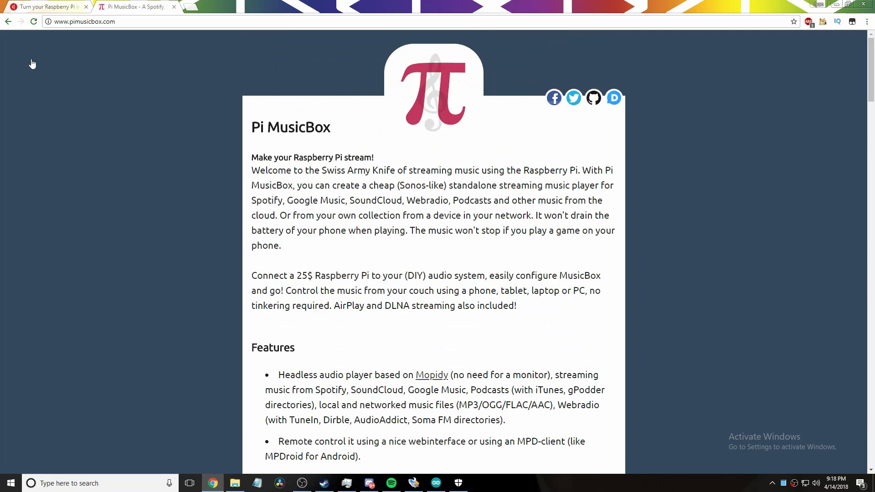
scroll(328, 424, "down", 20)
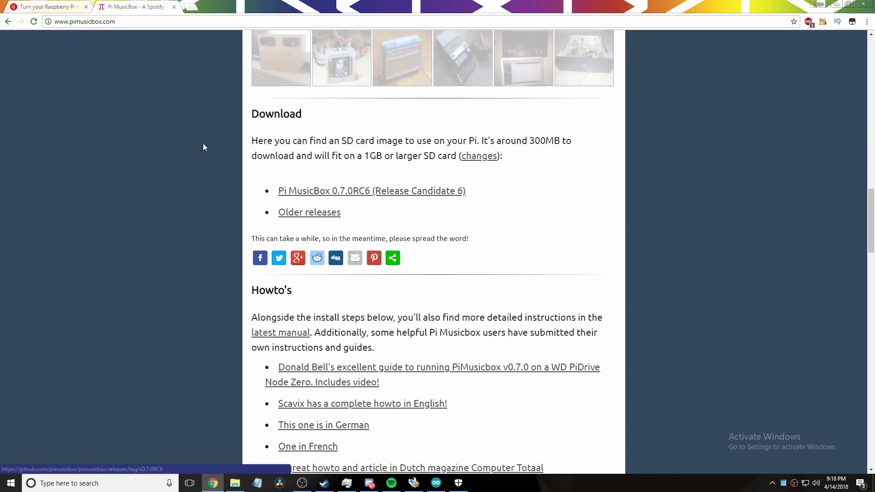
scroll(318, 250, "down", 10)
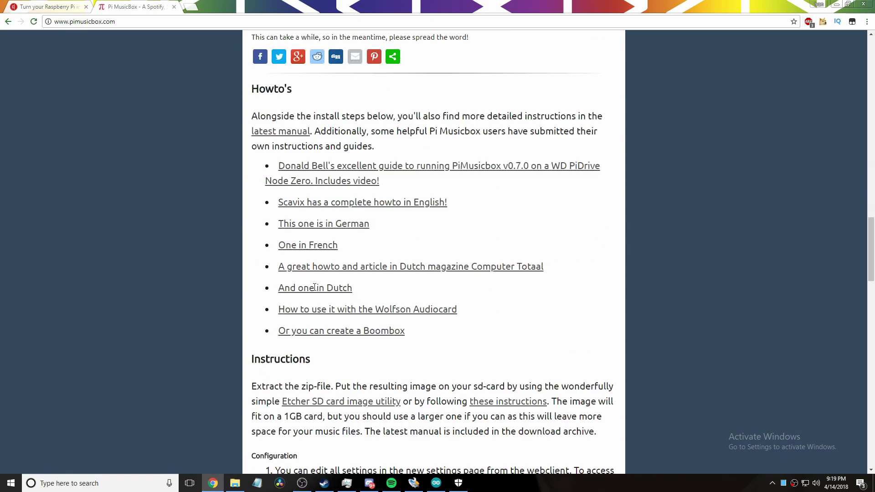
scroll(314, 290, "up", 5)
scroll(315, 290, "up", 6)
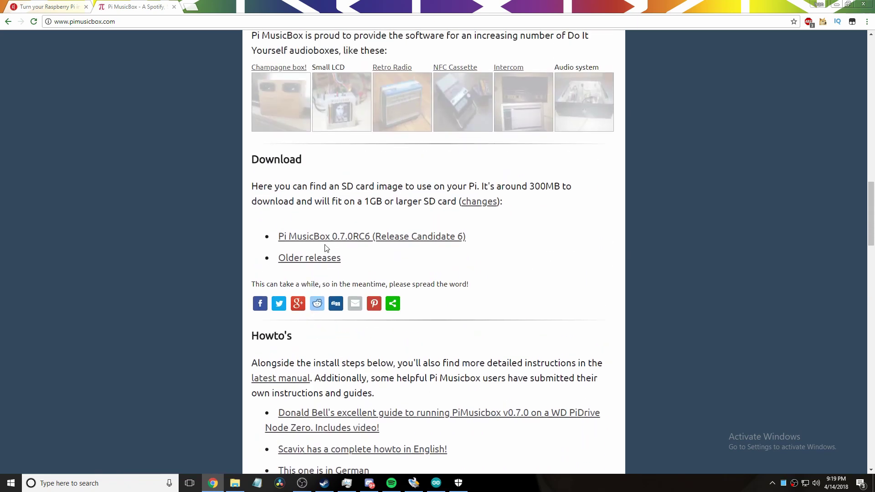
Open the older releases list and download musicbox_v0.7.0RC6.zip.
left_click(310, 261)
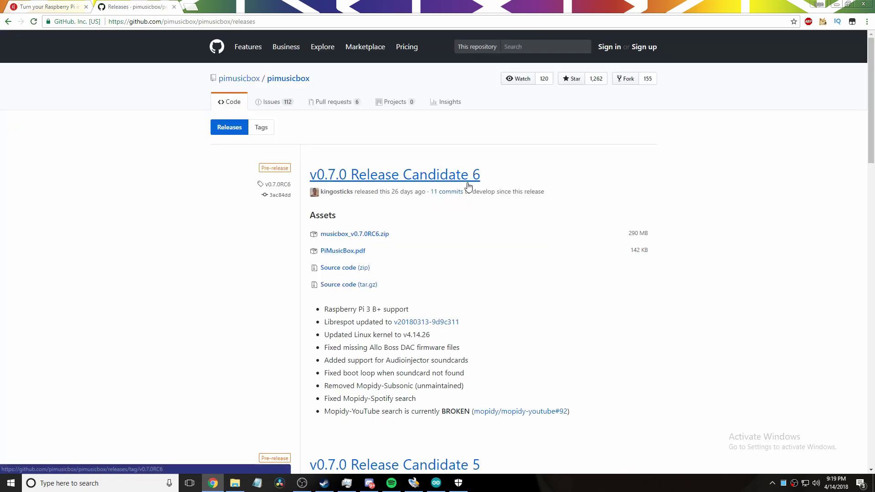
left_click_drag(469, 186, 174, 279)
left_click(175, 279)
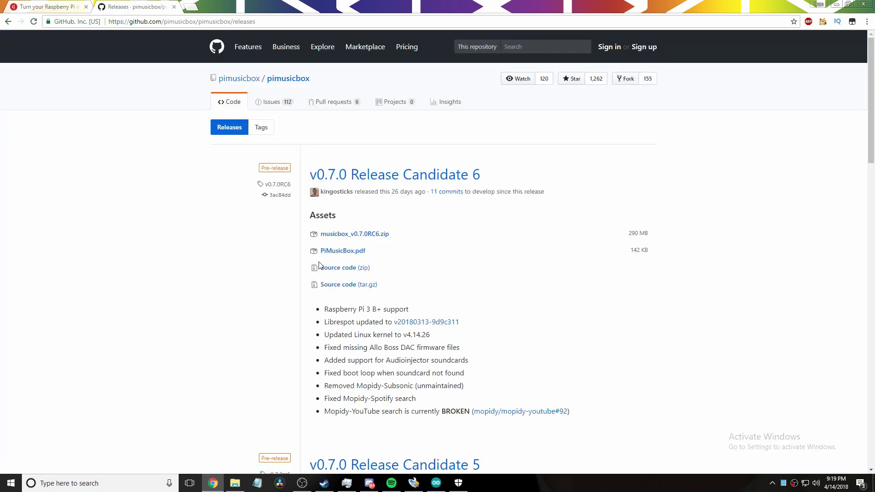
left_click(357, 235)
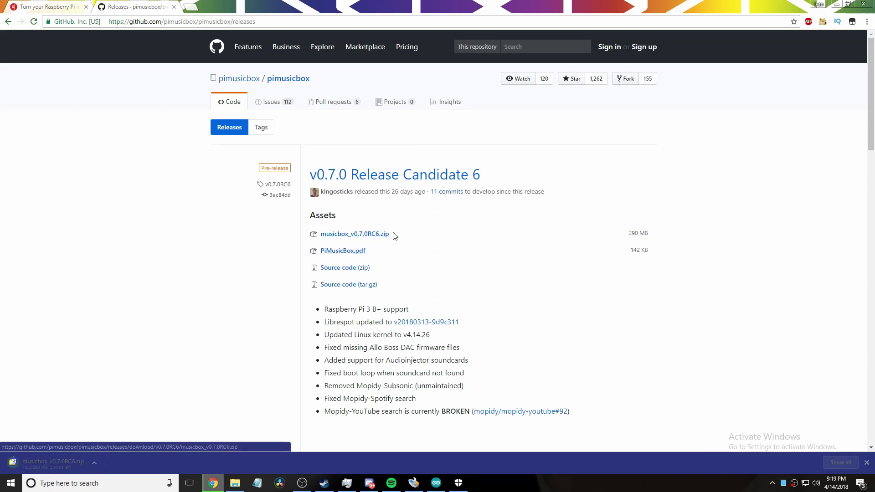
Review the release notes on Pi0W on-board WiFi and broken YouTube search, then open Downloads.
scroll(394, 238, "down", 8)
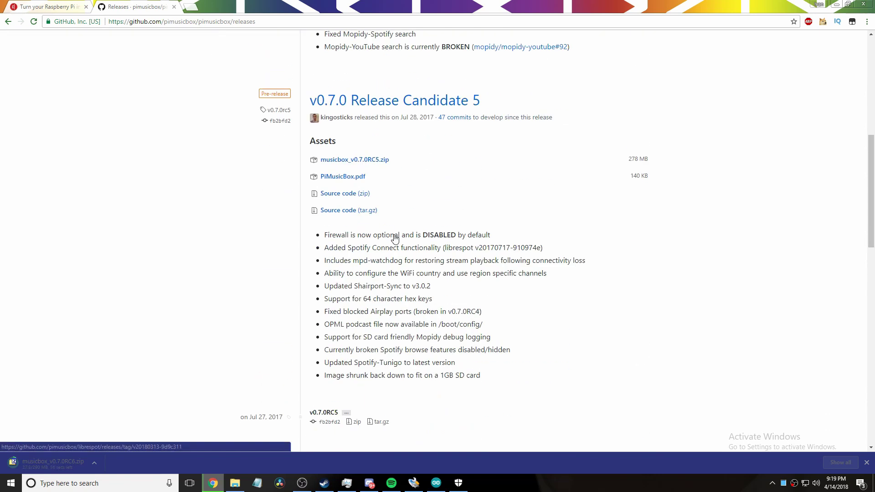
scroll(433, 310, "down", 17)
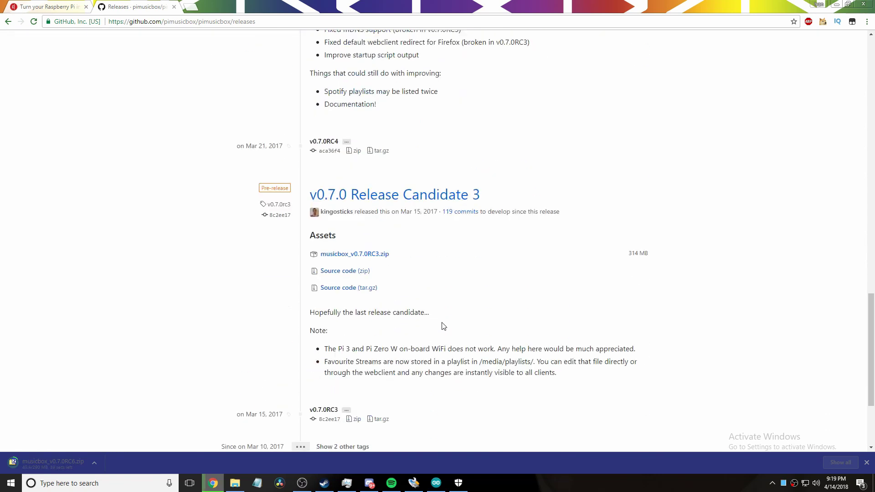
scroll(442, 326, "up", 20)
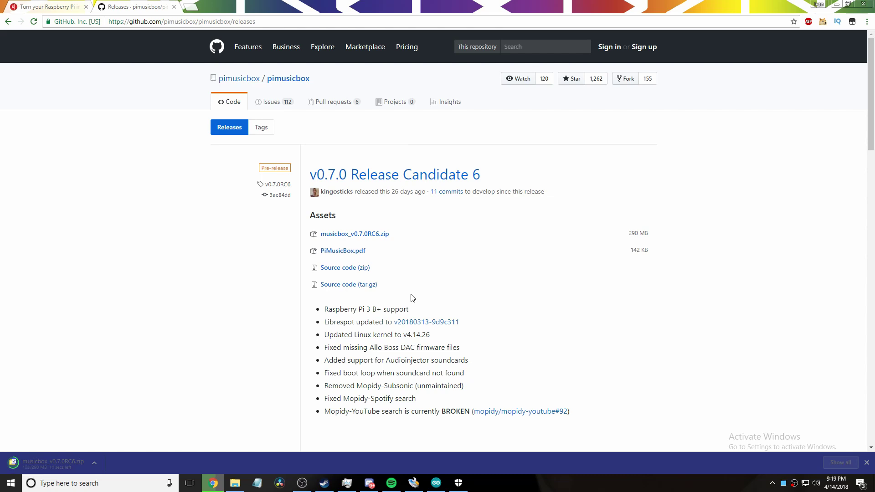
scroll(362, 375, "down", 5)
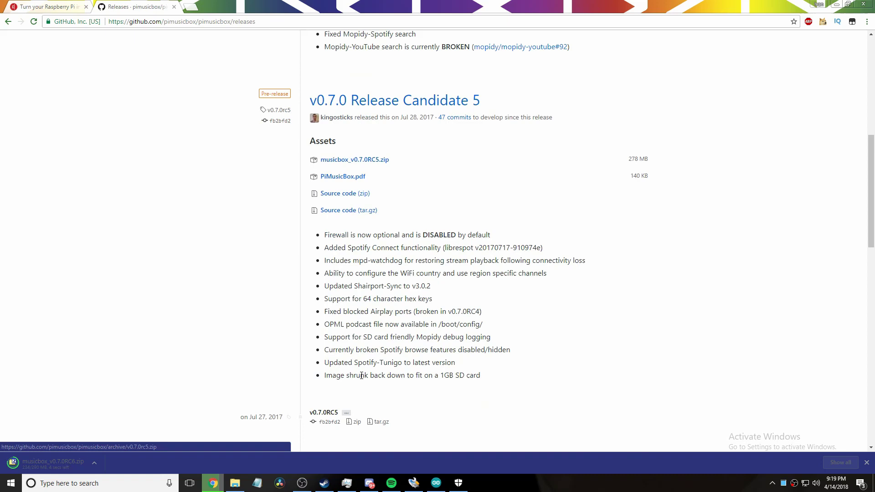
scroll(362, 375, "down", 5)
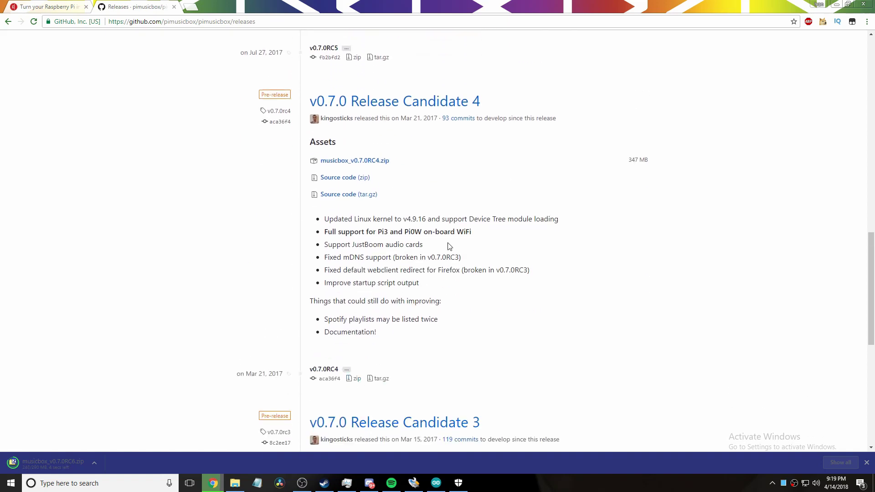
double_click(406, 231)
left_click(496, 263)
left_click_drag(483, 229, 412, 233)
left_click(165, 259)
scroll(165, 259, "up", 20)
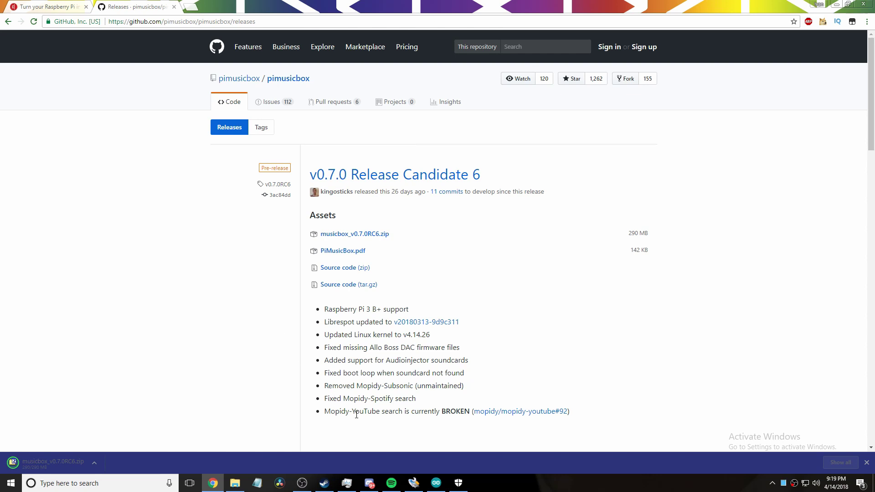
left_click_drag(352, 409, 465, 411)
left_click(396, 391)
left_click(235, 483)
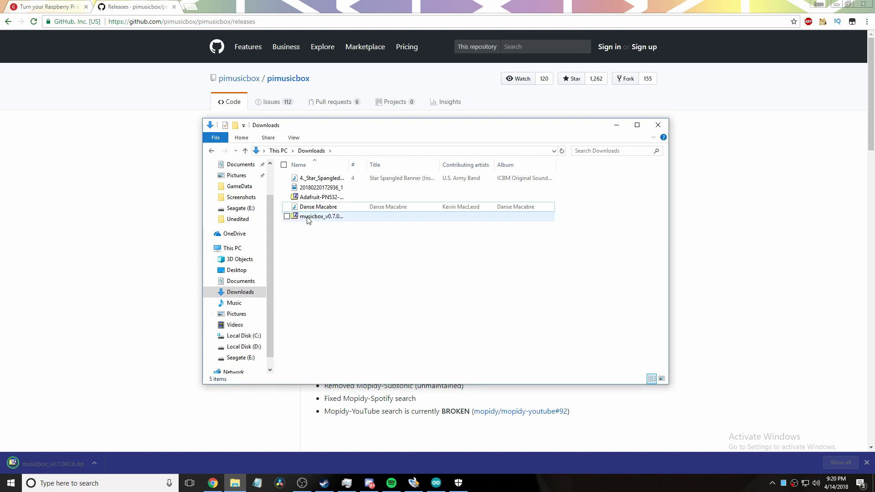
Open musicbox_v0.7.0RC6.zip in 7-Zip and select the musicbox_v0.7.0RC6.img image inside.
double_click(308, 218)
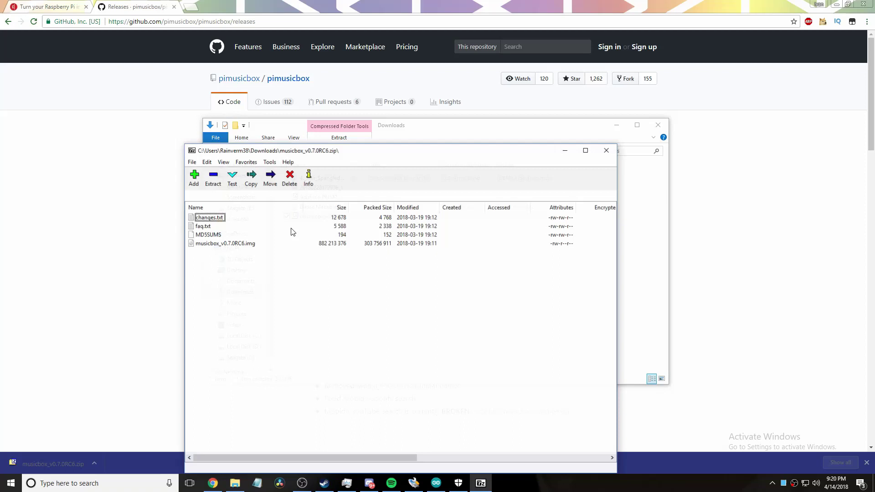
left_click(215, 243)
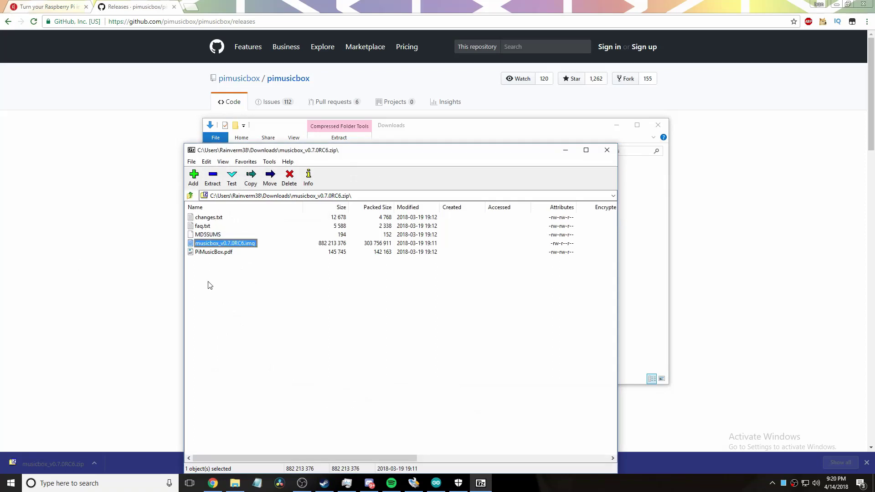
left_click(209, 285)
left_click(221, 243)
Close 7-Zip and select the musicbox_v0.7.0RC6 image on the Seagate (E:) drive.
left_click(607, 149)
left_click(241, 358)
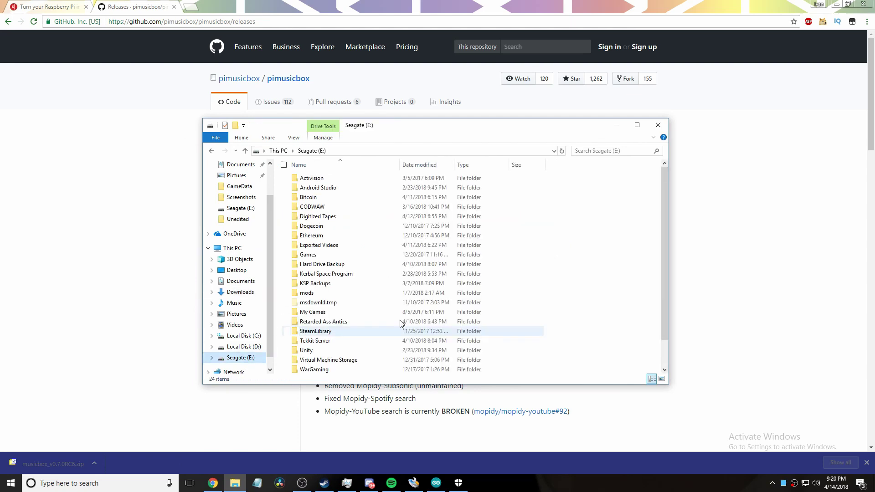
scroll(387, 328, "down", 1)
left_click(364, 360)
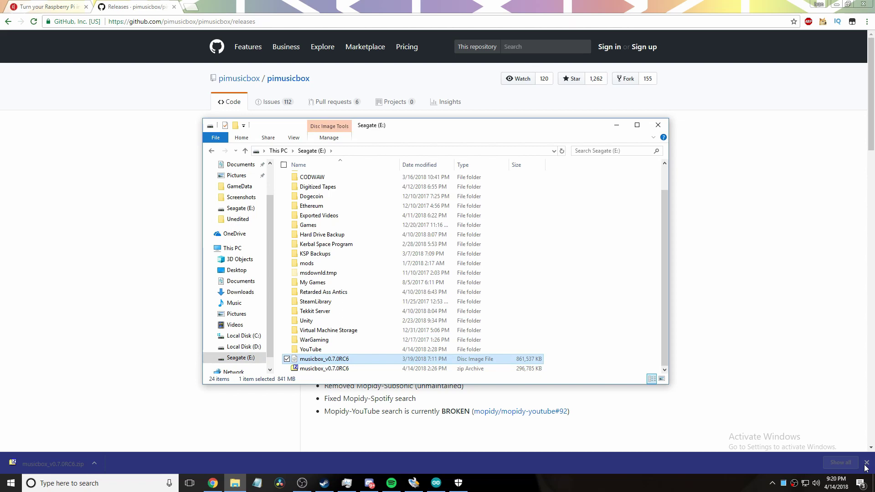
left_click(213, 484)
left_click(235, 483)
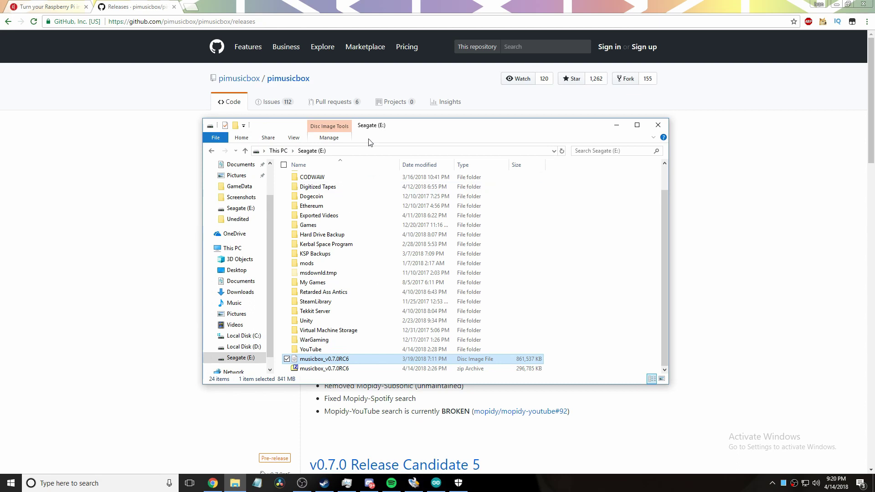
left_click(360, 151)
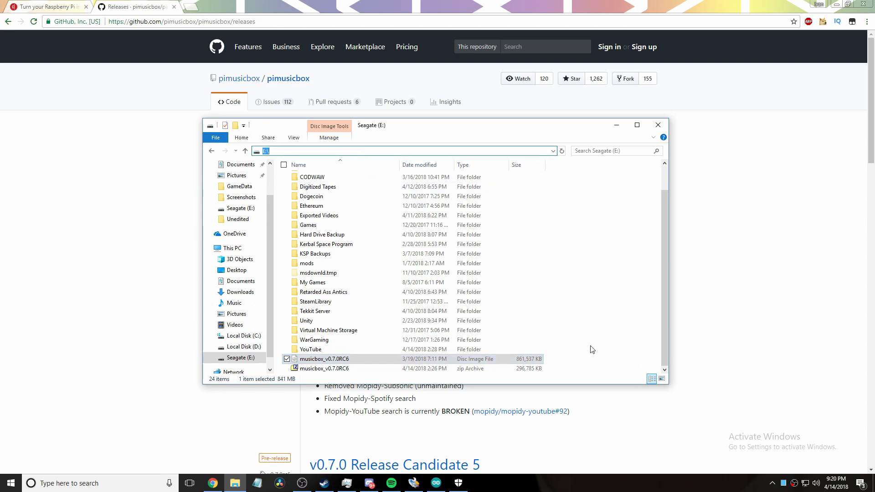
View the disc image's Properties, then bring up Win32 Disk Imager with it loaded.
right_click(526, 359)
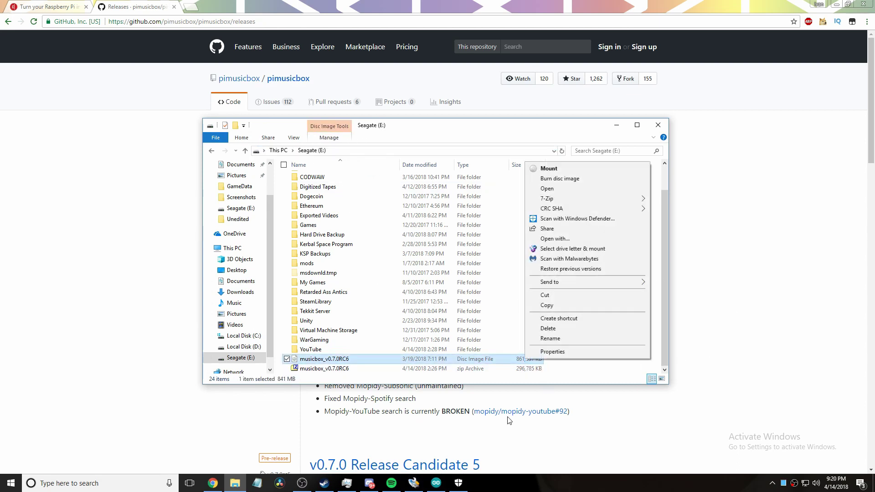
left_click(552, 352)
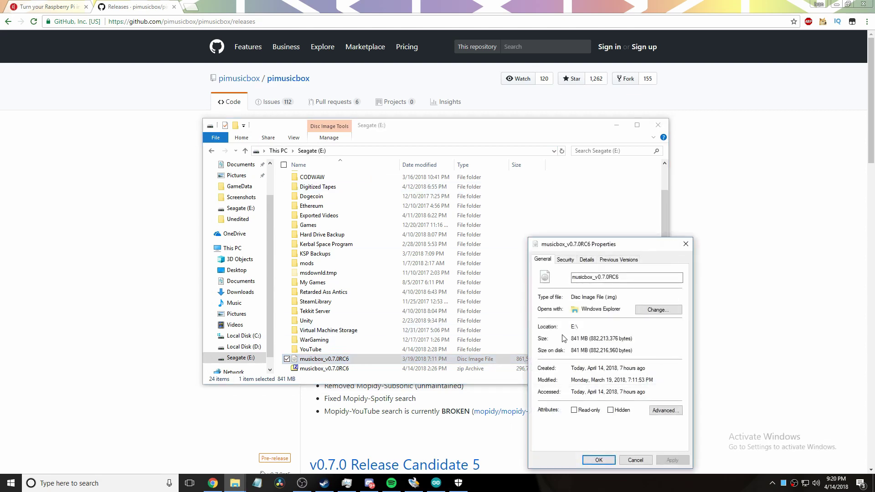
left_click(687, 244)
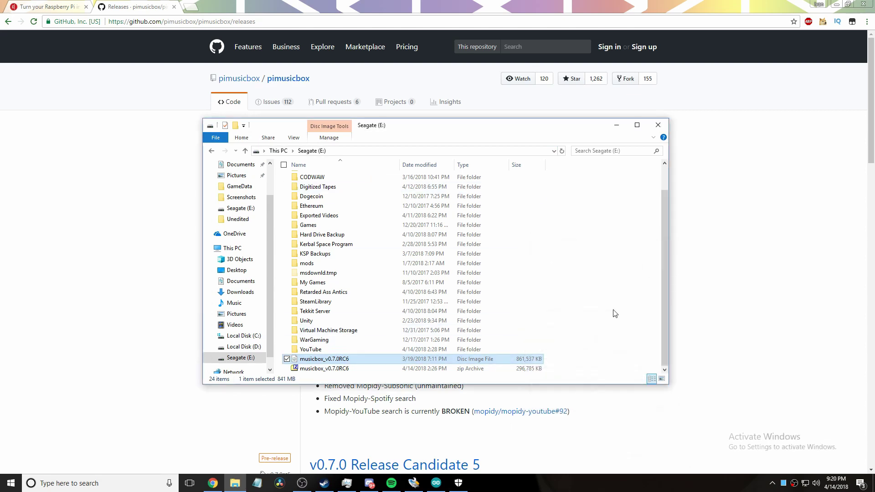
left_click(415, 484)
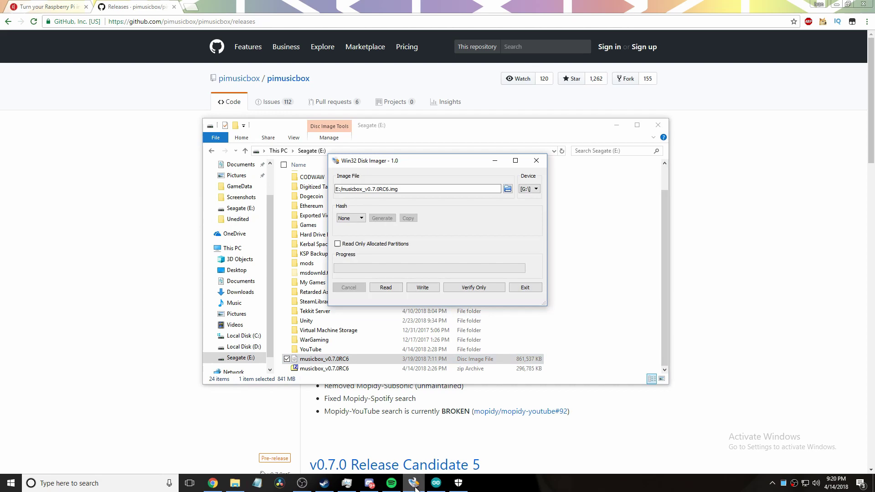
Search Google for 'win32 disk imager' and open the SourceForge result.
left_click(415, 489)
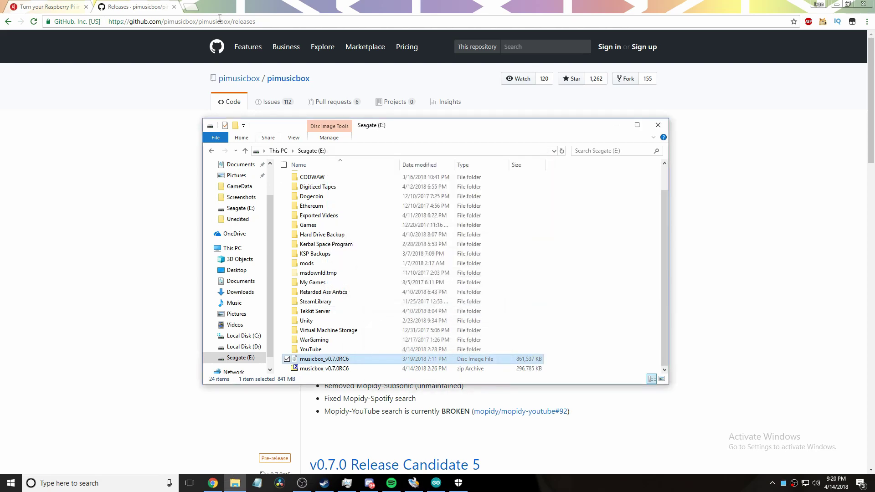
left_click(191, 5)
type("win")
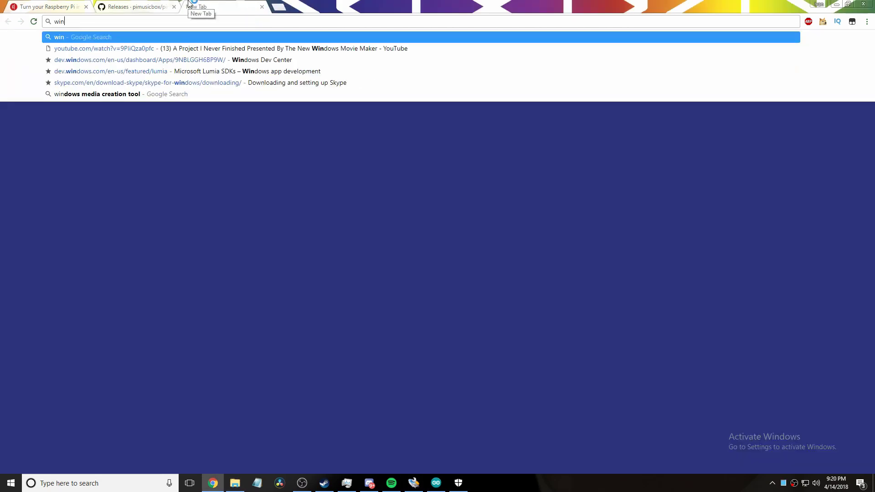
type("32 disk imag")
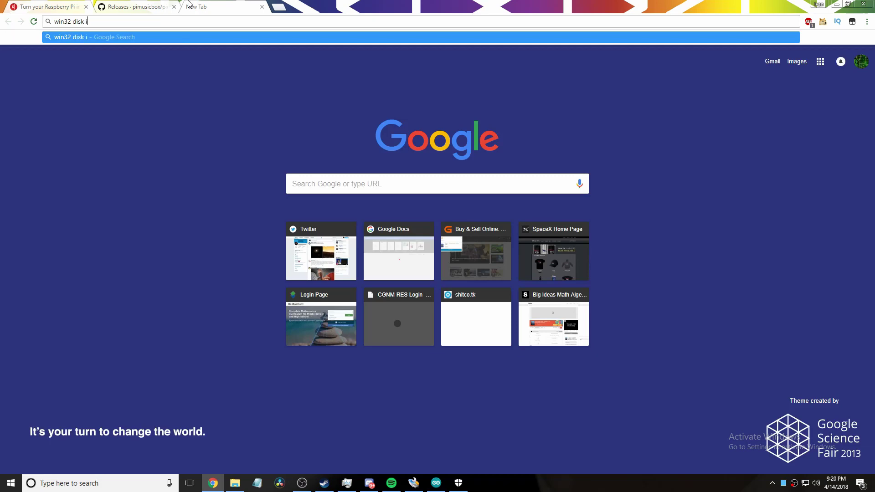
type("er")
key("Return")
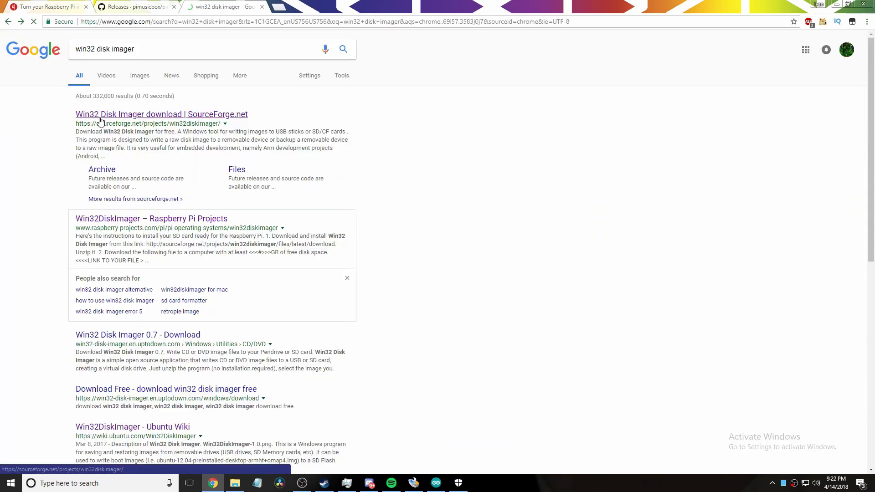
left_click(142, 121)
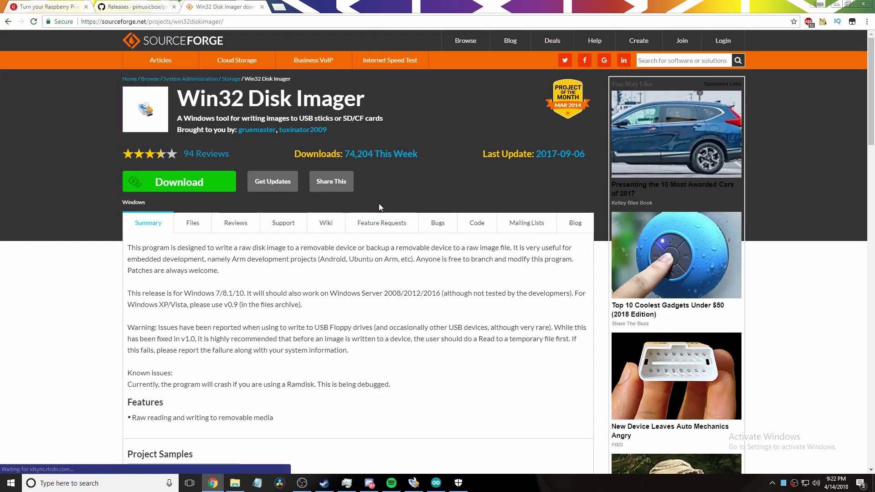
Download the win32diskimager-1.0.0-install.exe installer from the SourceForge page.
left_click_drag(201, 98, 344, 100)
left_click(337, 304)
scroll(337, 306, "down", 6)
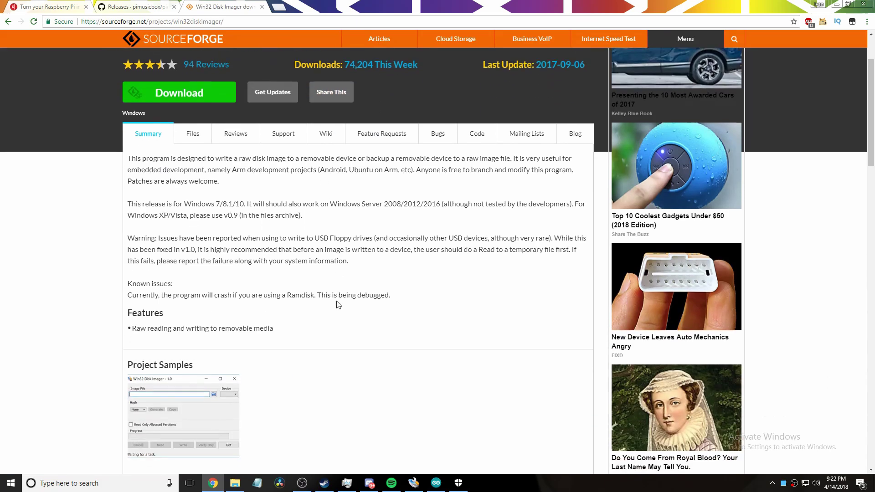
scroll(332, 288, "down", 9)
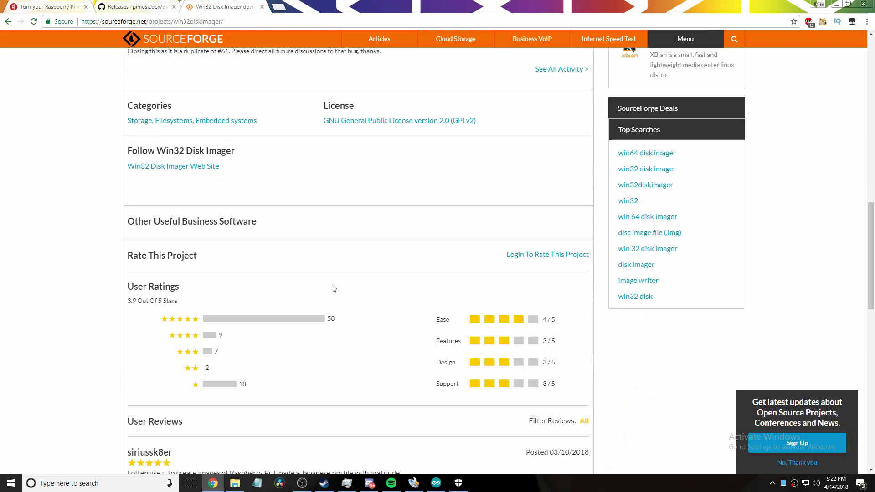
left_click(181, 172, "ctrl")
left_click(326, 5)
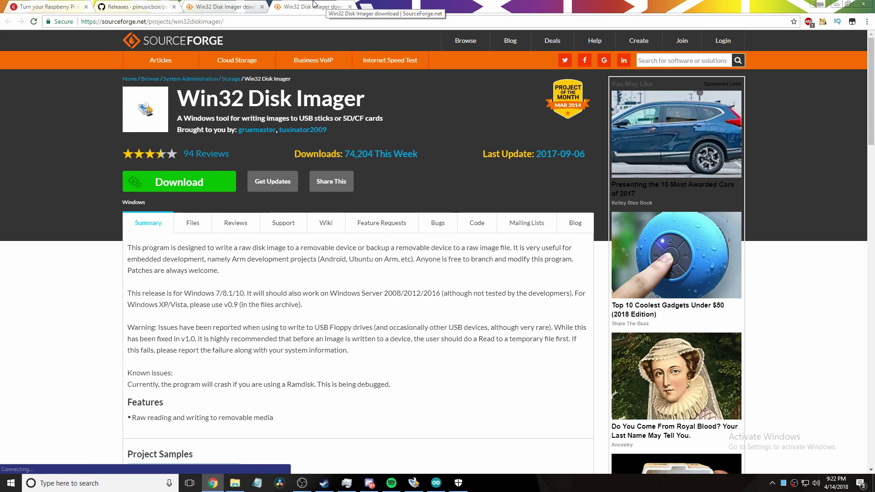
left_click(350, 7)
scroll(313, 122, "down", 7)
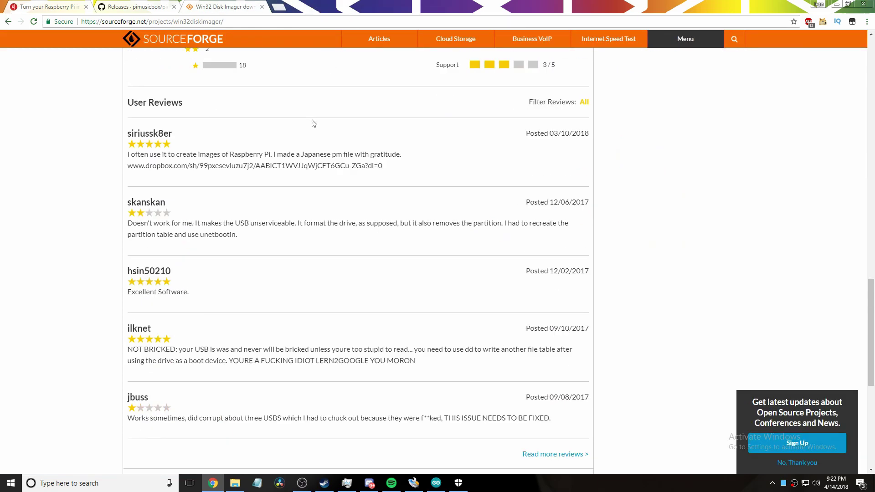
scroll(395, 215, "up", 15)
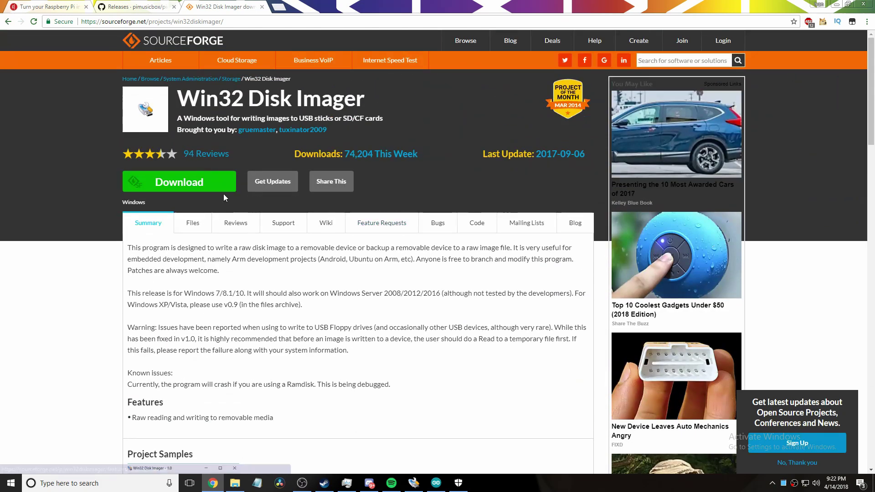
left_click(213, 183)
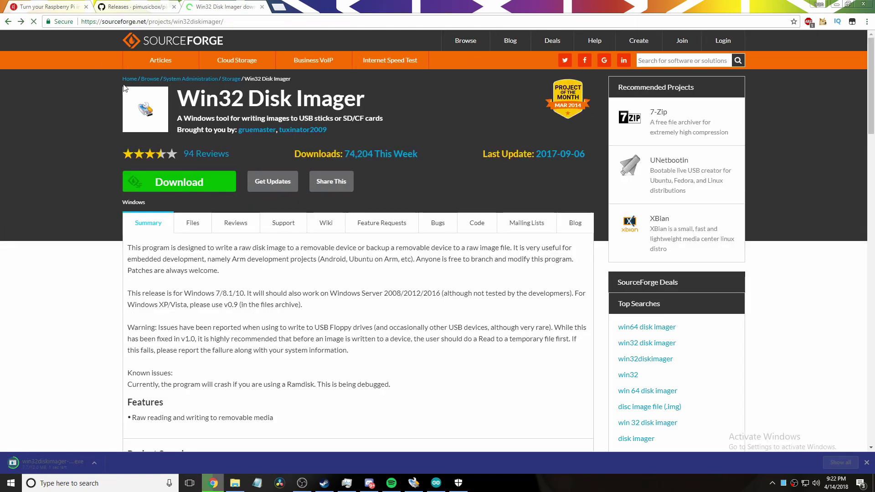
Return to the search results and show the downloaded installer in its Downloads folder.
key("alt+Left")
left_click(152, 53)
left_click(1, 221)
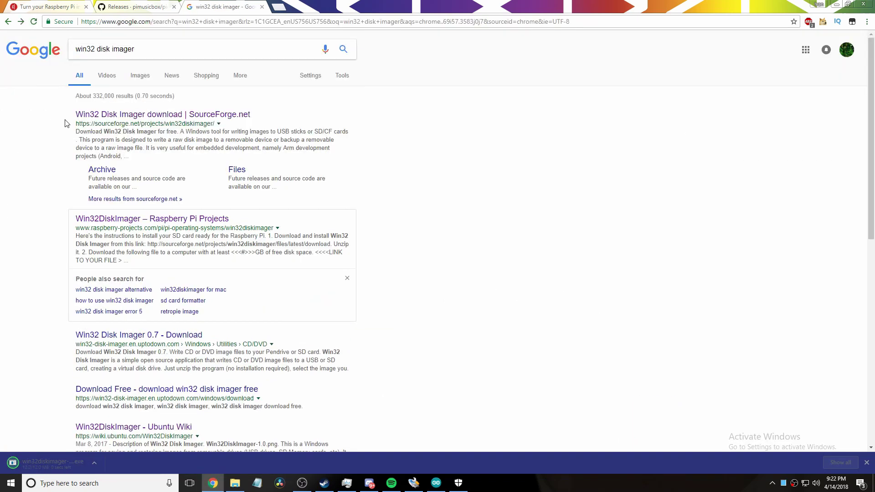
key("ctrl+a")
left_click(394, 217)
right_click(71, 469)
left_click(81, 475)
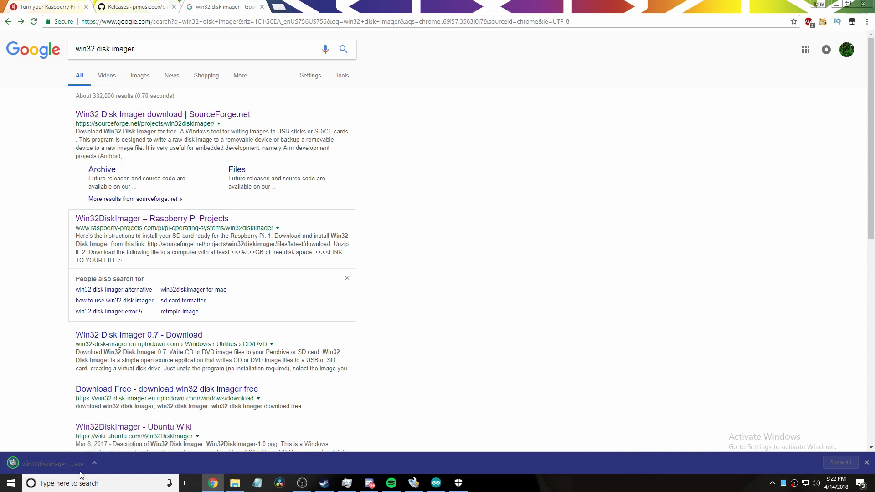
right_click(59, 461)
left_click(77, 437)
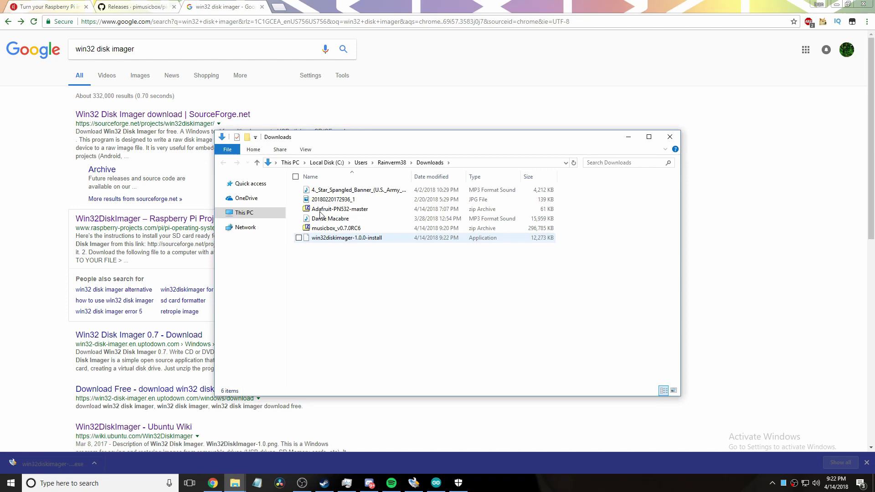
Scan win32diskimager-1.0.0-install with Windows Defender and Malwarebytes, confirming no threats.
right_click(338, 241)
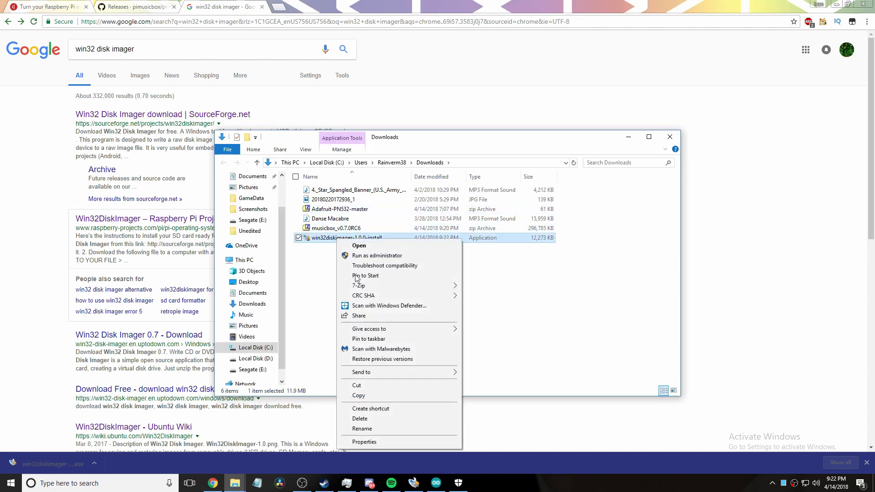
left_click(360, 307)
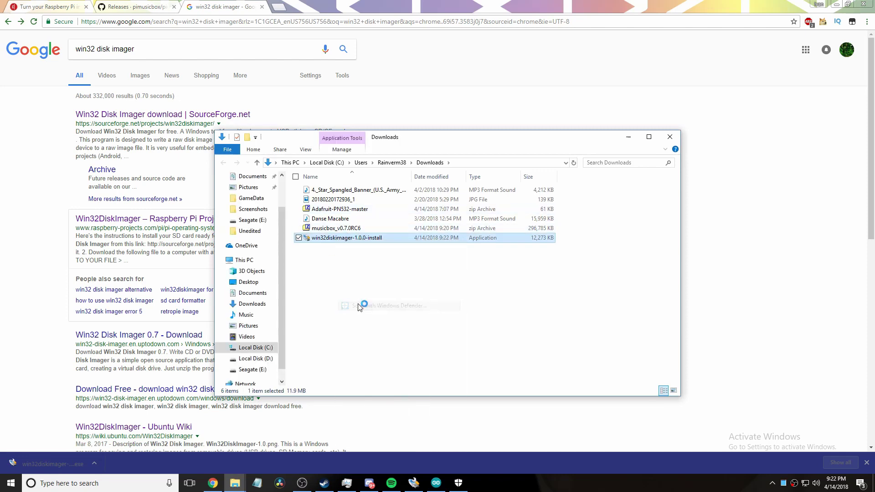
left_click(865, 7)
right_click(434, 238)
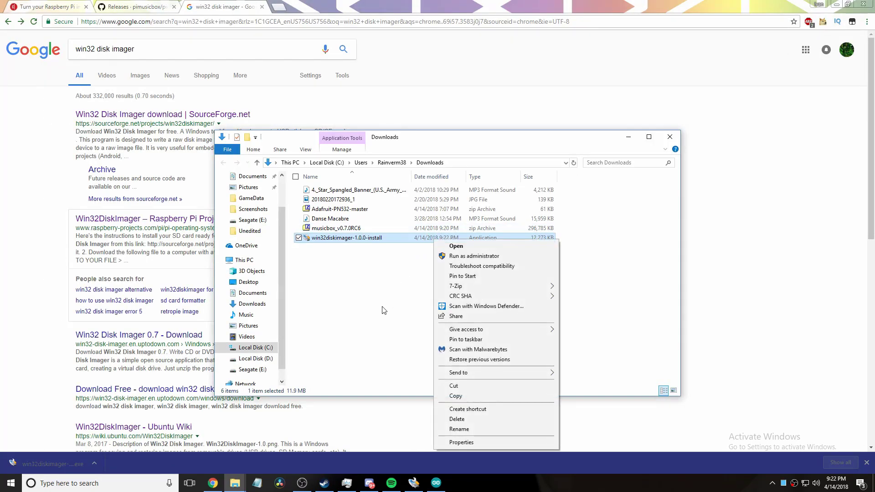
left_click(478, 350)
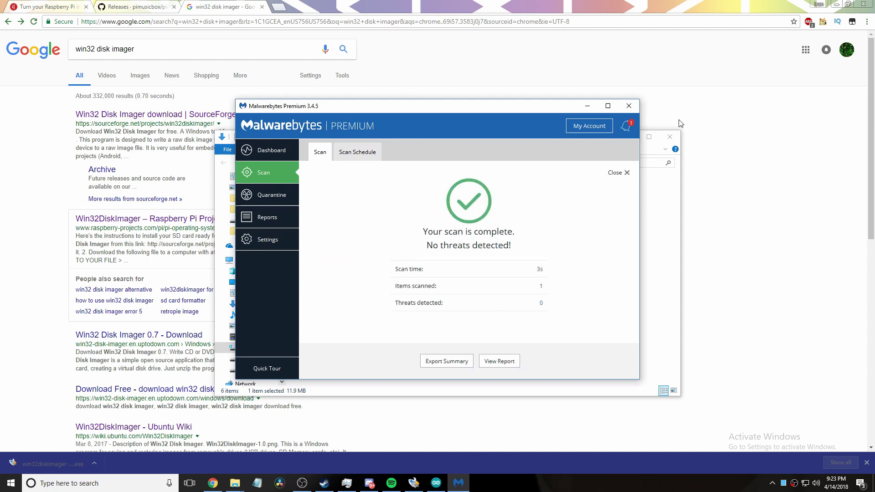
left_click(629, 105)
left_click_drag(478, 285, 369, 228)
left_click(366, 398)
Close the Downloads window and bring Win32 Disk Imager back into view.
mouse_move(235, 483)
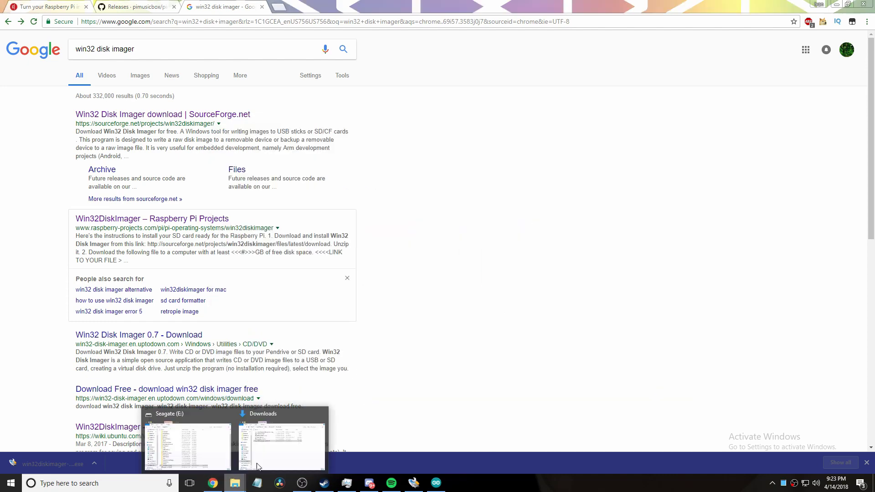
left_click(322, 413)
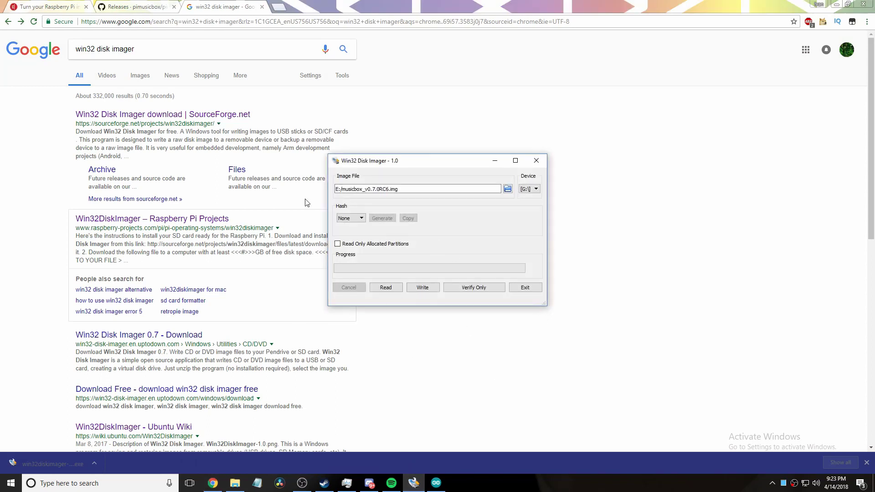
left_click(865, 463)
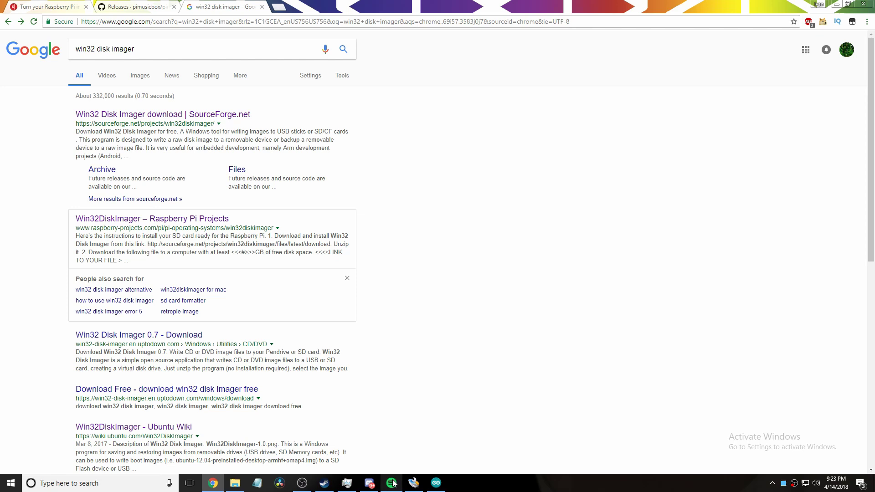
left_click(414, 483)
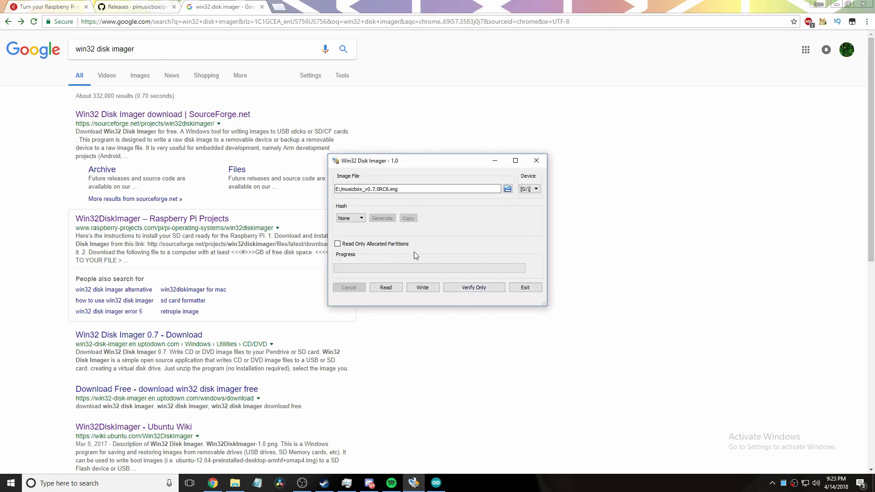
Browse to This PC > Seagate (E:) and choose musicbox_v0.7.0RC6 as the image file.
left_click(508, 189)
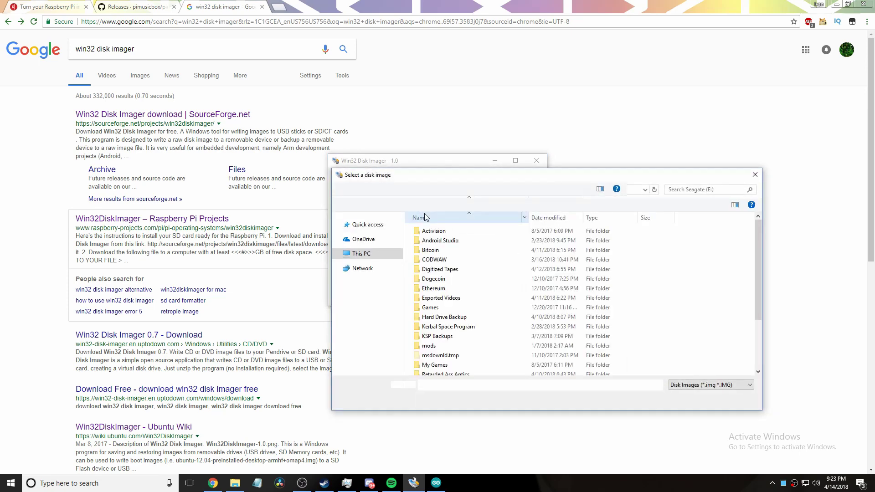
left_click(355, 247)
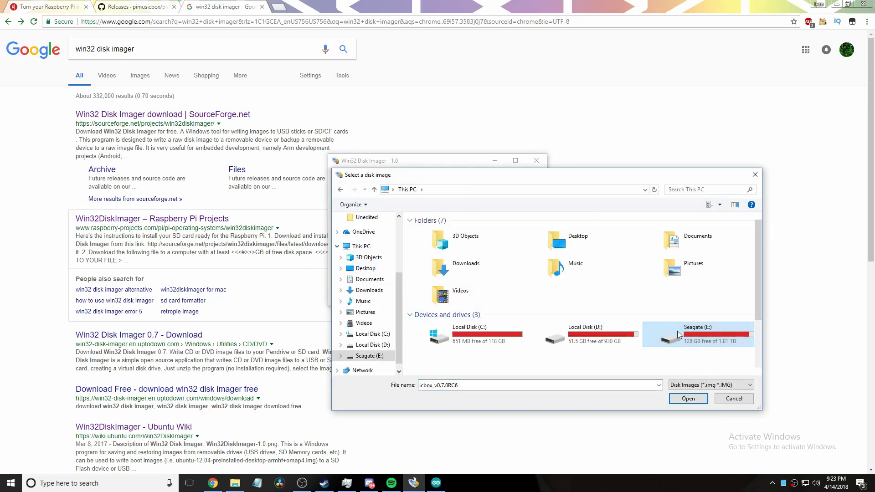
double_click(679, 335)
double_click(506, 375)
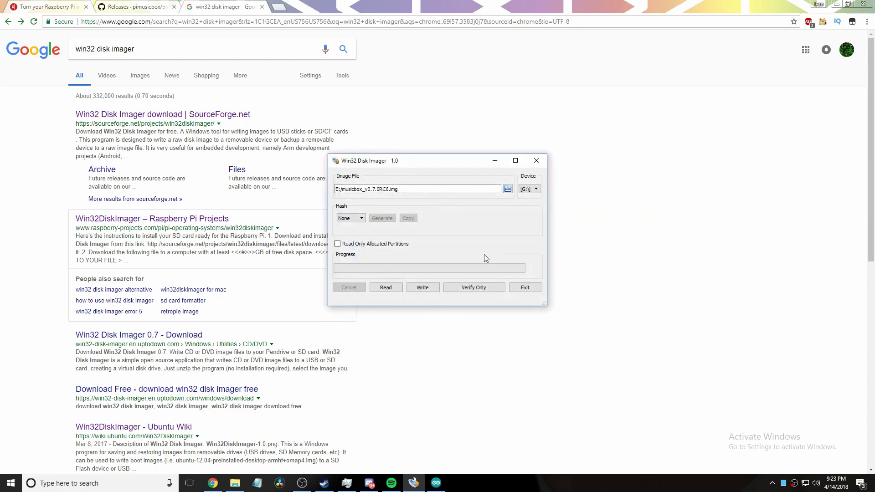
Switch to File Explorer, select This PC, and open Seagate (E:) showing its 24 items.
left_click(234, 483)
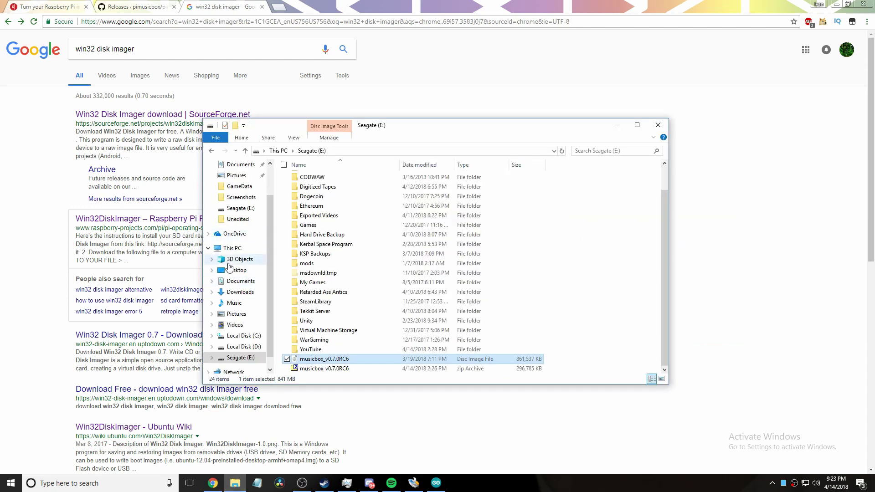
left_click(233, 248)
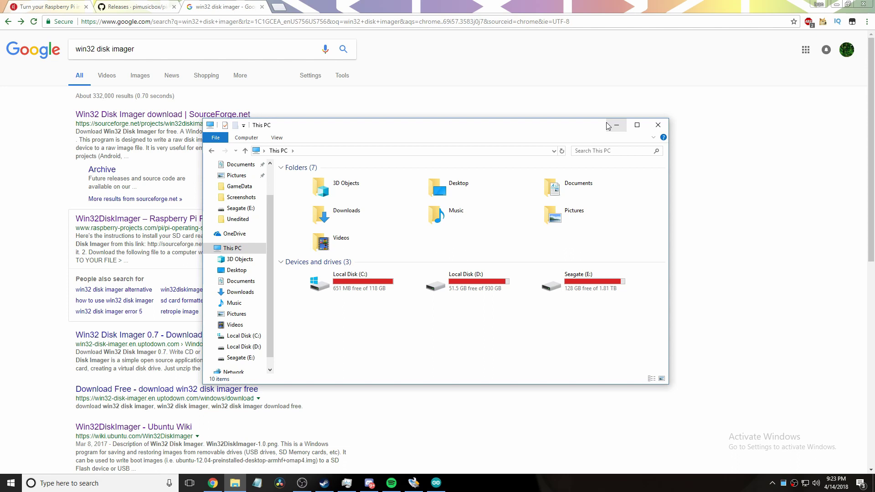
double_click(578, 283)
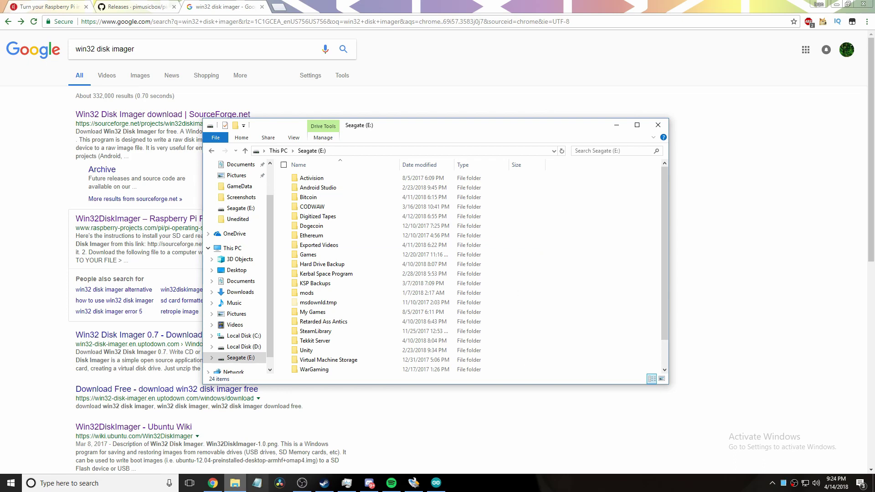
Launch SD Card Formatter by searching 'sd' from the Start menu.
left_click(11, 483)
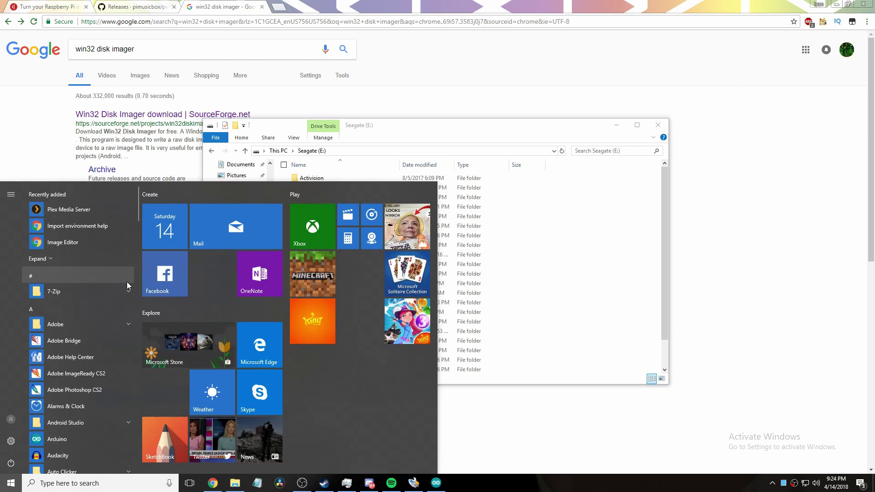
type("sd")
key("Return")
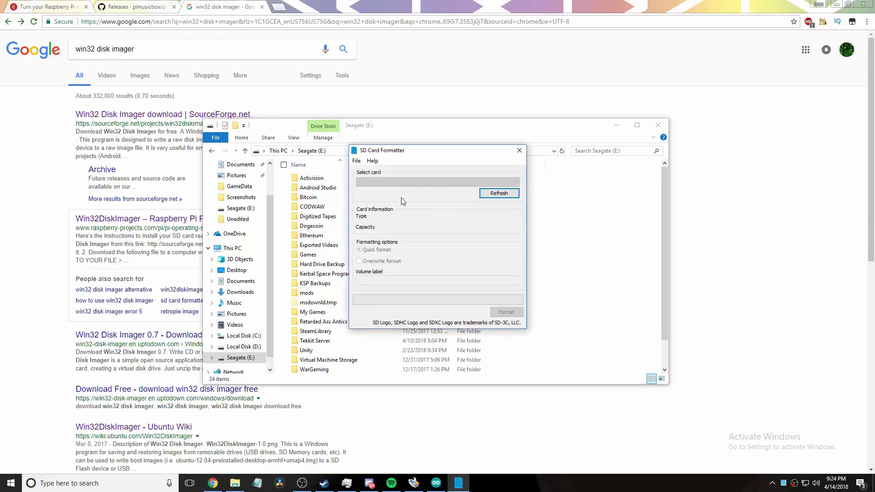
Open USB Drive (F:) from This PC, cancel the insert-disk prompt and wait for the card's drives.
left_click(253, 251)
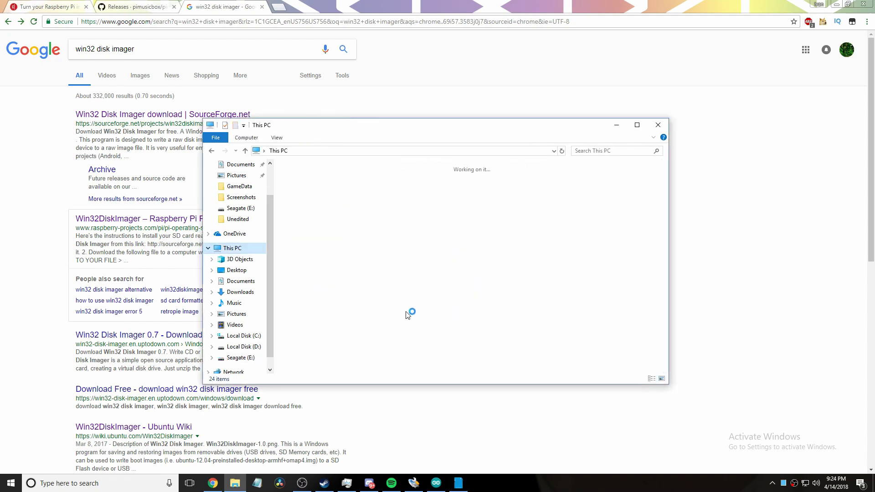
left_click(345, 306)
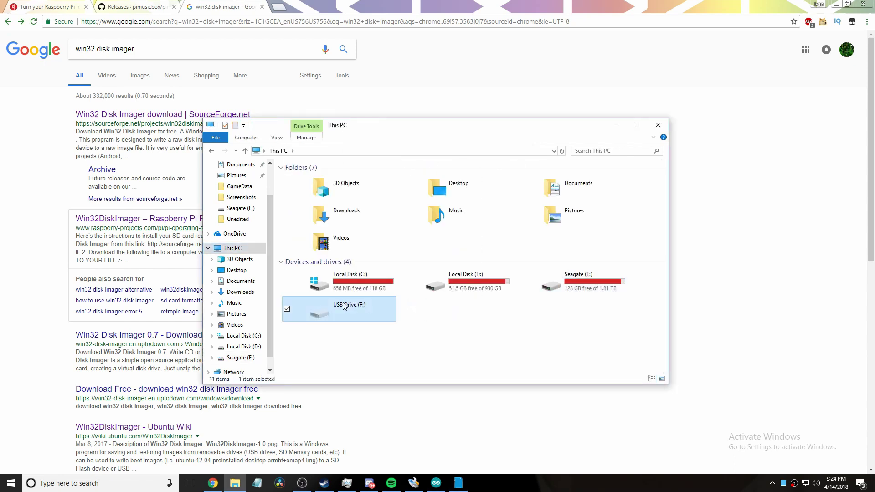
double_click(364, 318)
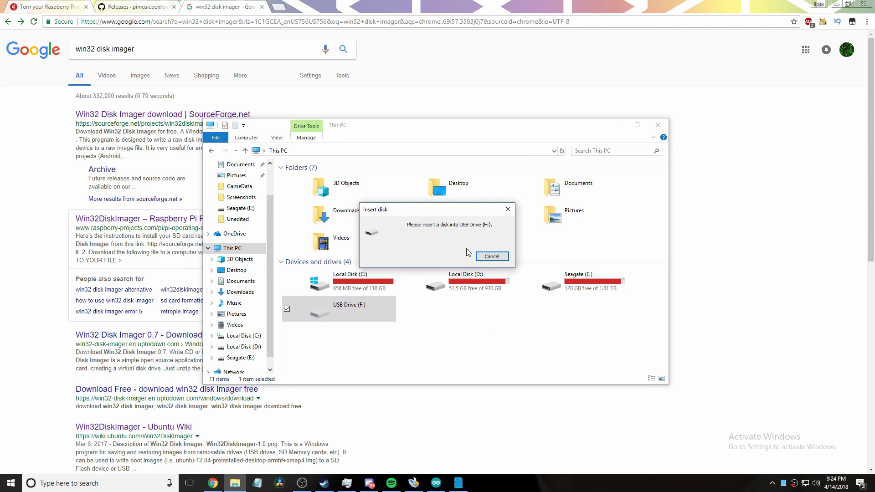
left_click(491, 256)
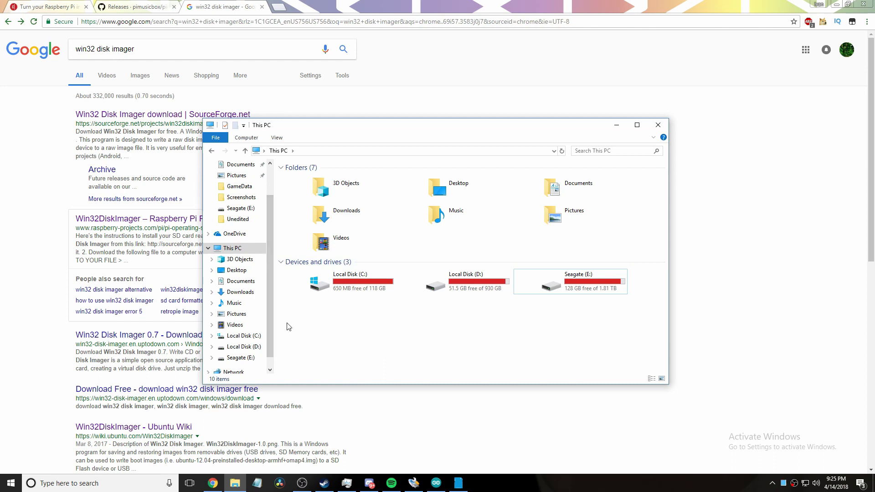
scroll(264, 327, "down", 1)
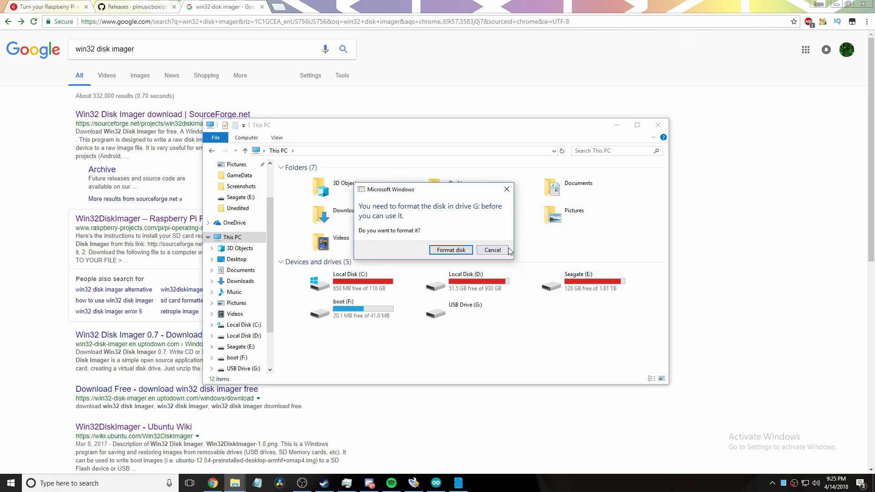
Decline formatting drive G: twice and dismiss the 'Location is not available' error.
left_click(499, 253)
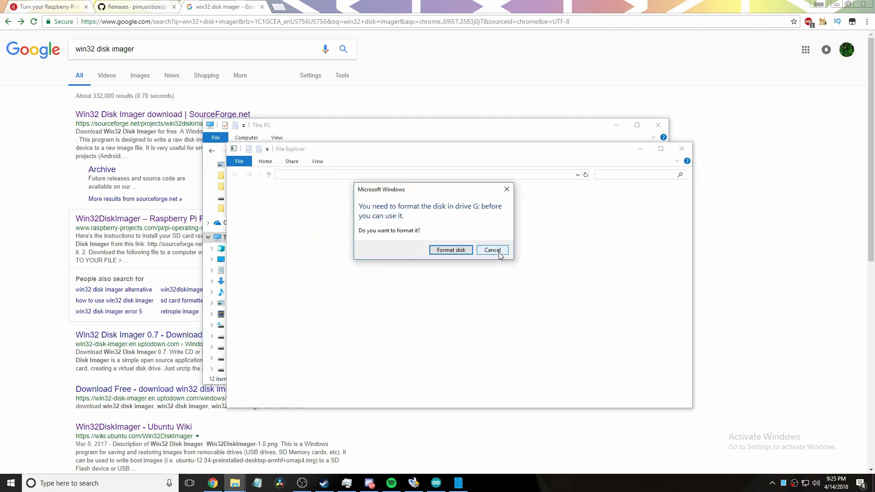
left_click(492, 250)
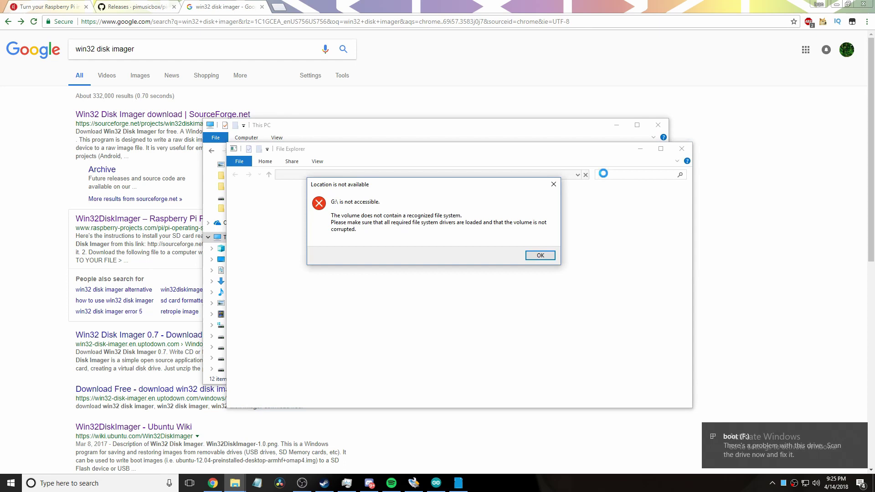
left_click(534, 256)
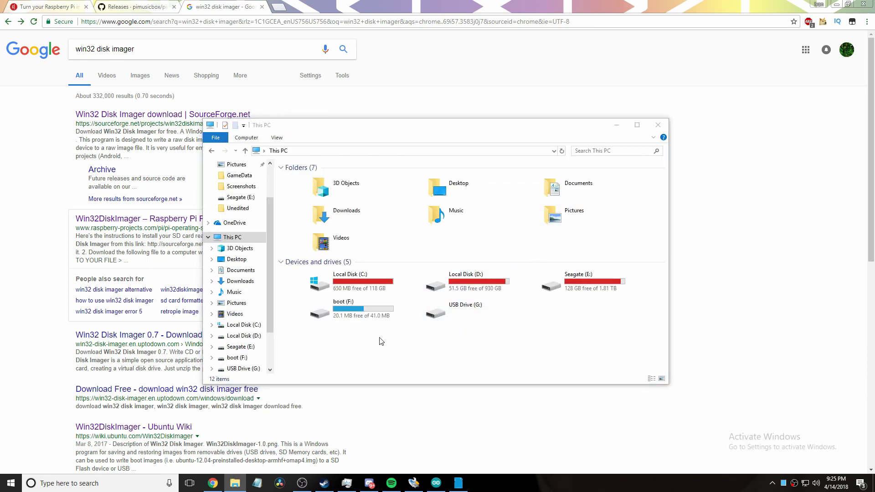
Open and close the boot (F:) partition, then select and deselect boot (F:) and USB Drive (G:).
double_click(363, 314)
left_click(693, 160)
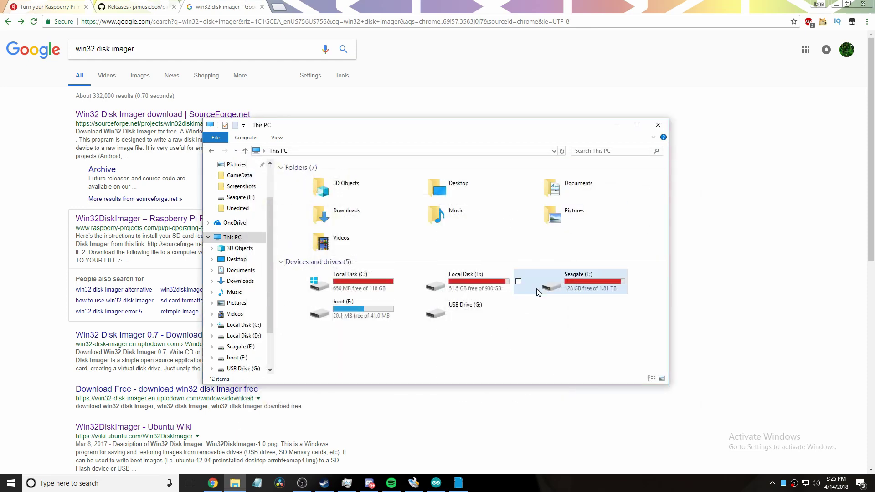
left_click_drag(536, 330, 288, 299)
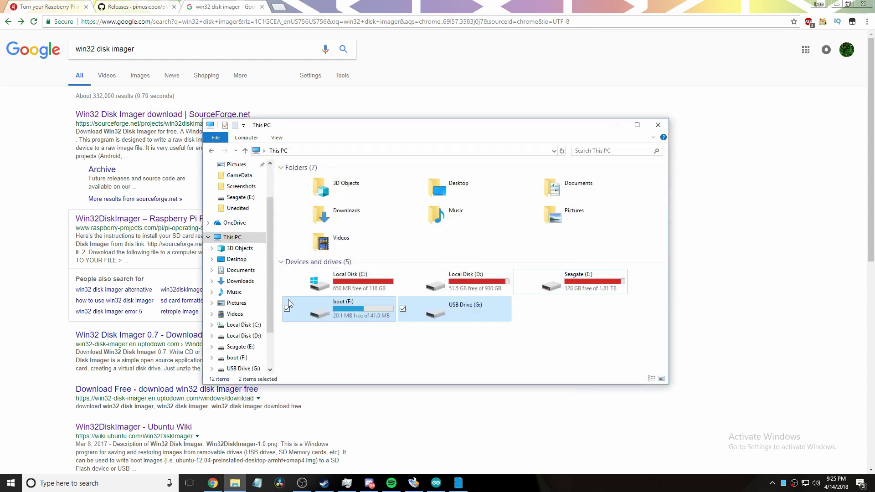
left_click(348, 354)
left_click_drag(486, 357, 358, 305)
left_click(343, 365)
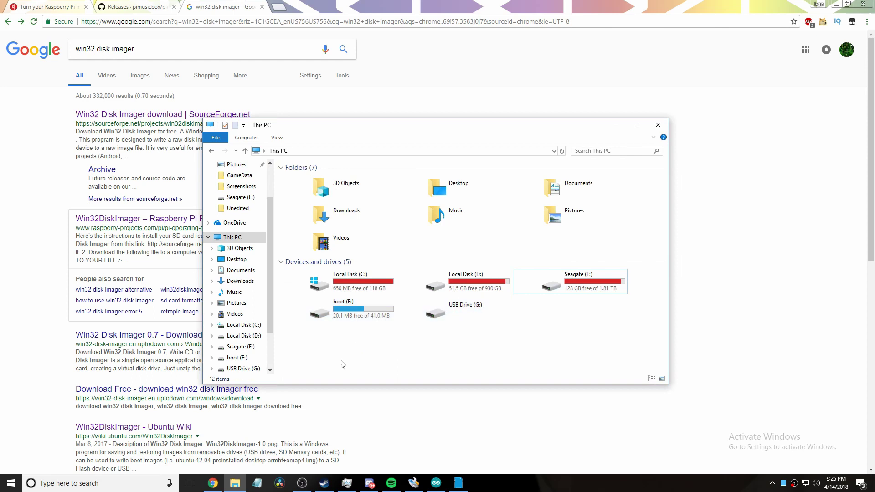
Select the G:\ card in SD Card Formatter's card dropdown.
left_click_drag(342, 364, 453, 342)
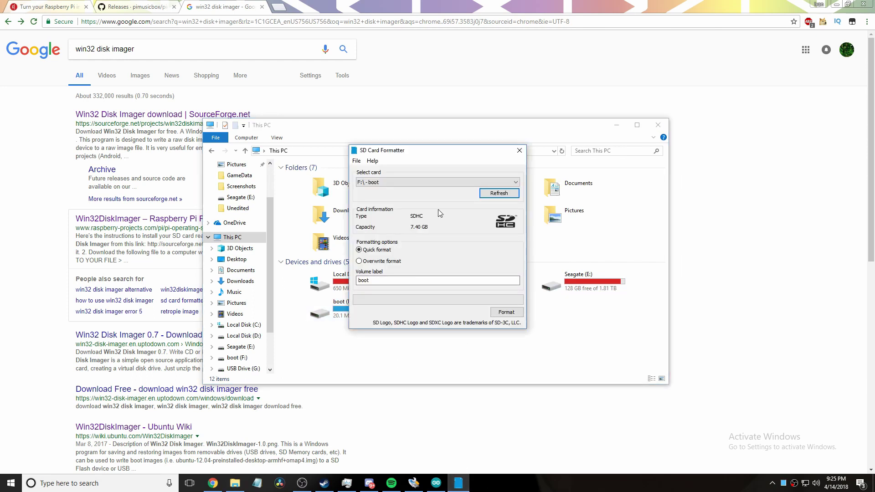
left_click(477, 184)
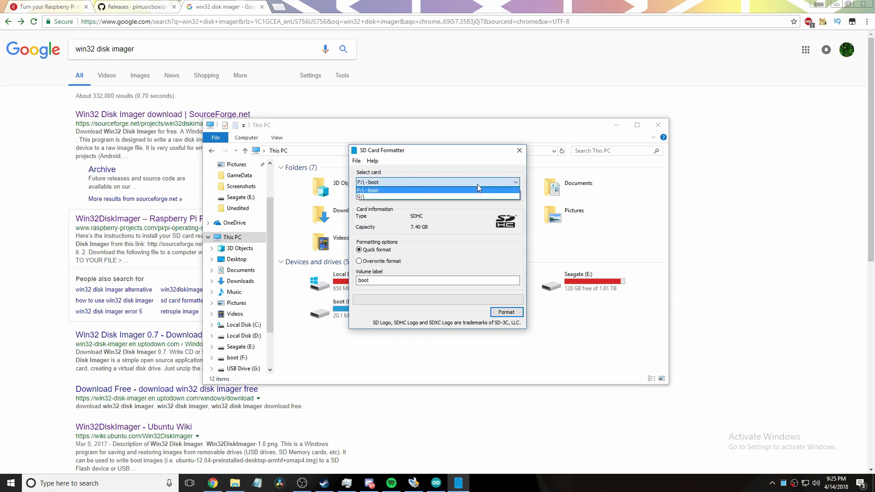
left_click(478, 185)
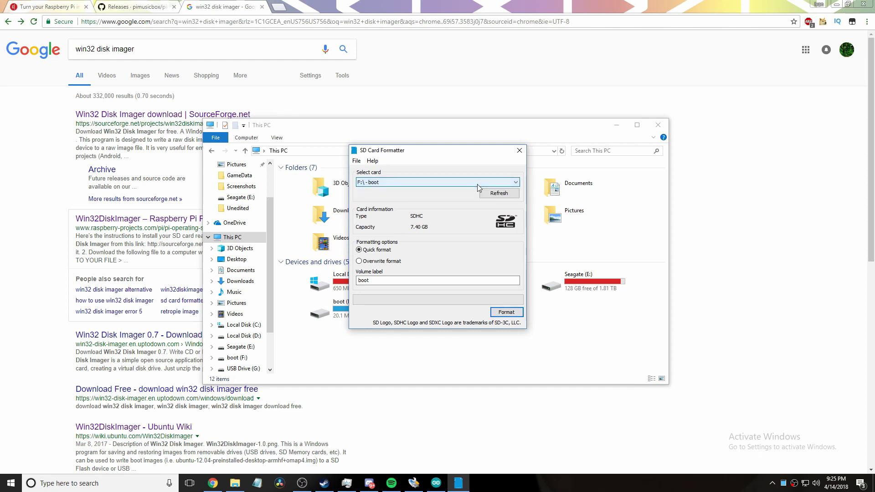
left_click(446, 186)
left_click(429, 197)
left_click(432, 185)
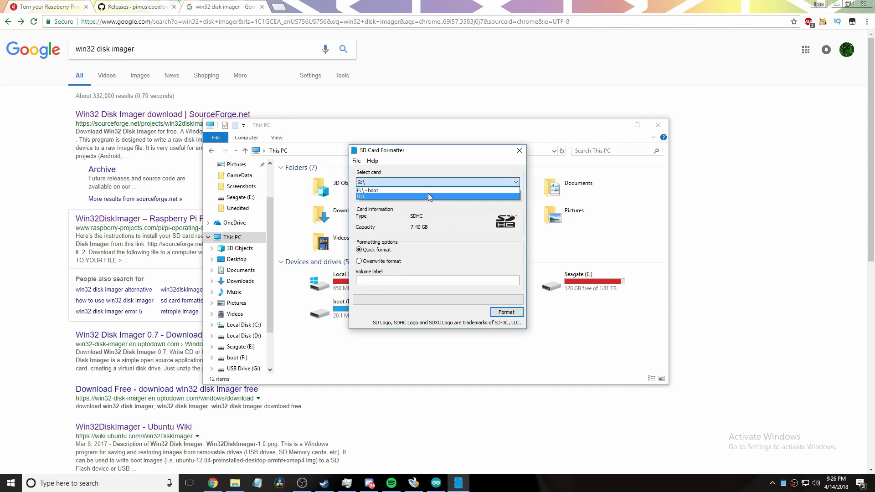
left_click(428, 193)
left_click(429, 185)
left_click(425, 193)
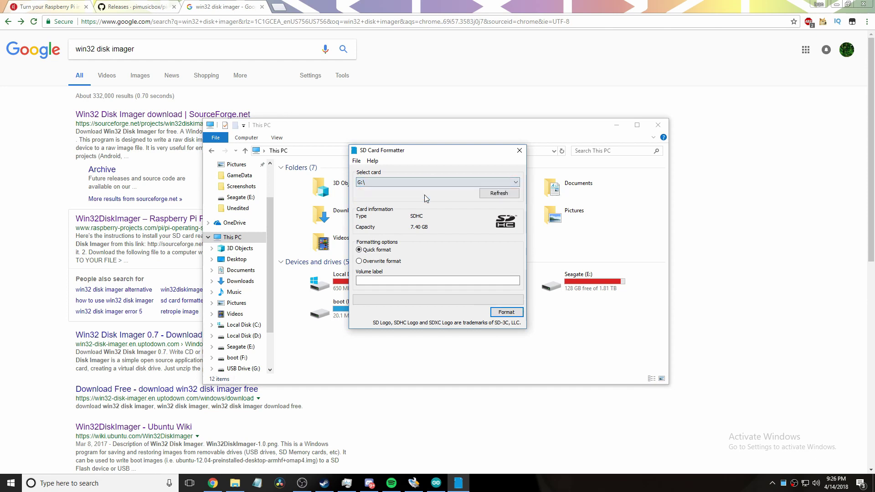
Quick-format the card as FAT32, confirm erasing, dismiss the success message and close the formatter.
left_click(506, 312)
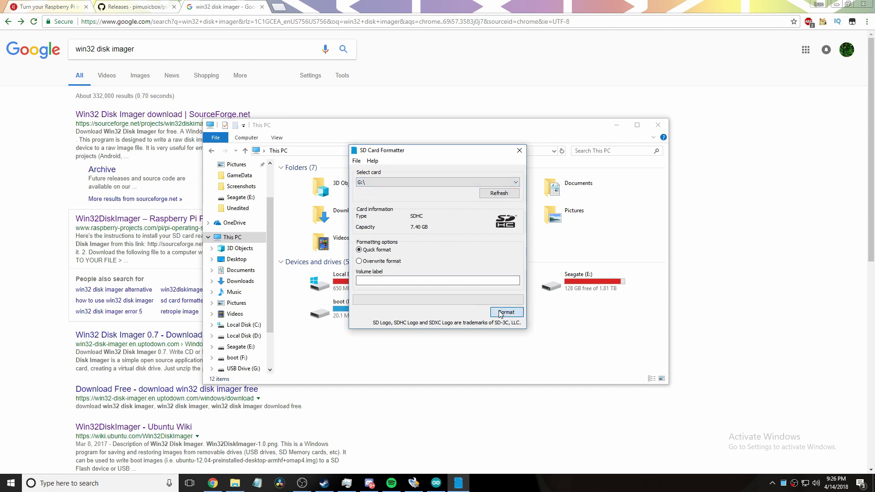
left_click(446, 261)
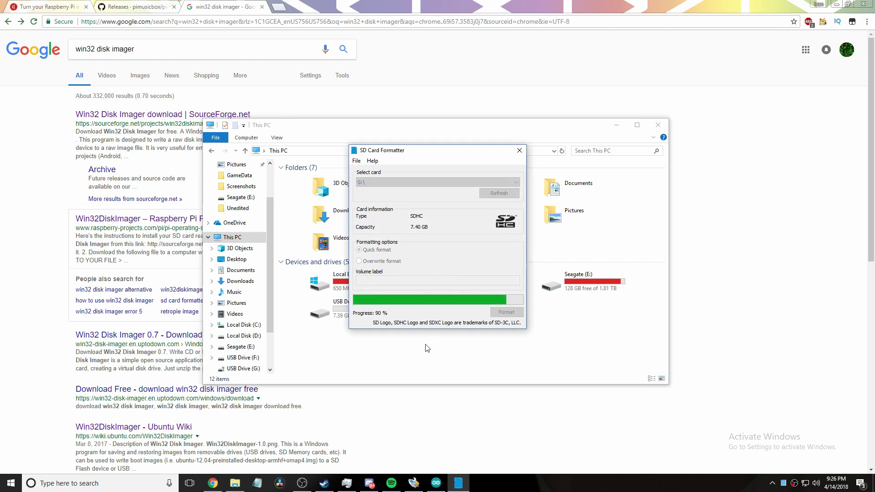
left_click(372, 350)
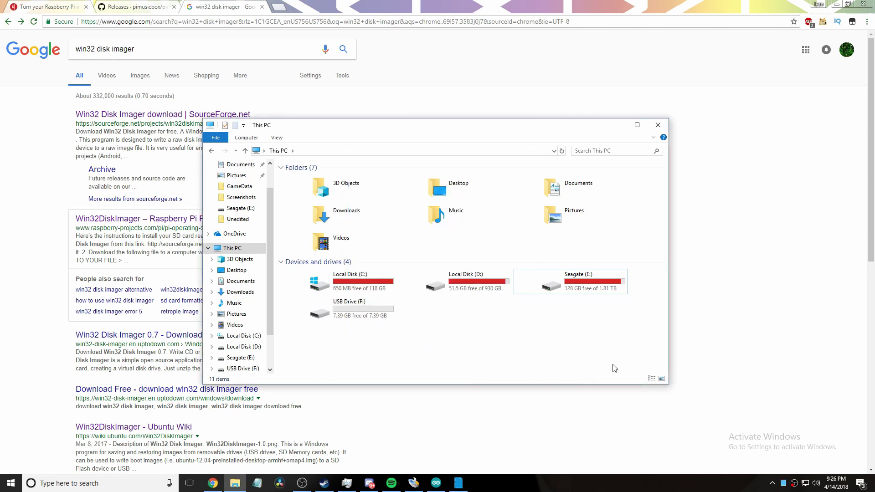
left_click(459, 483)
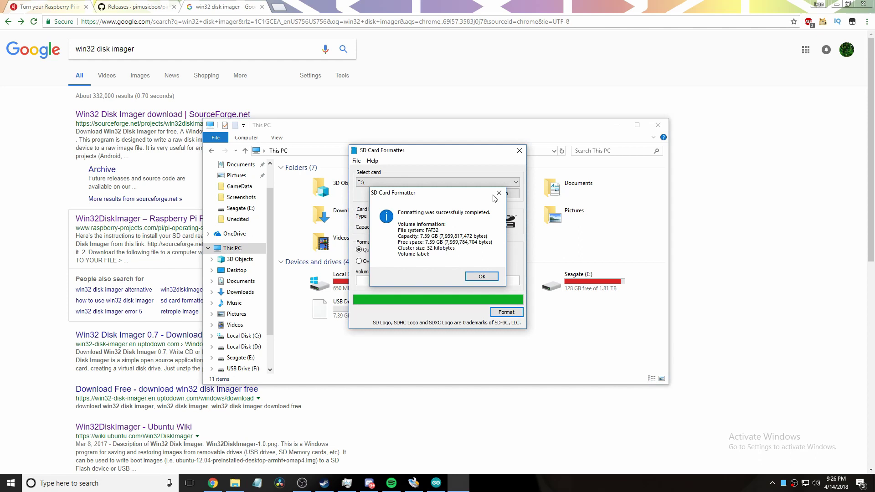
left_click(482, 276)
left_click(519, 150)
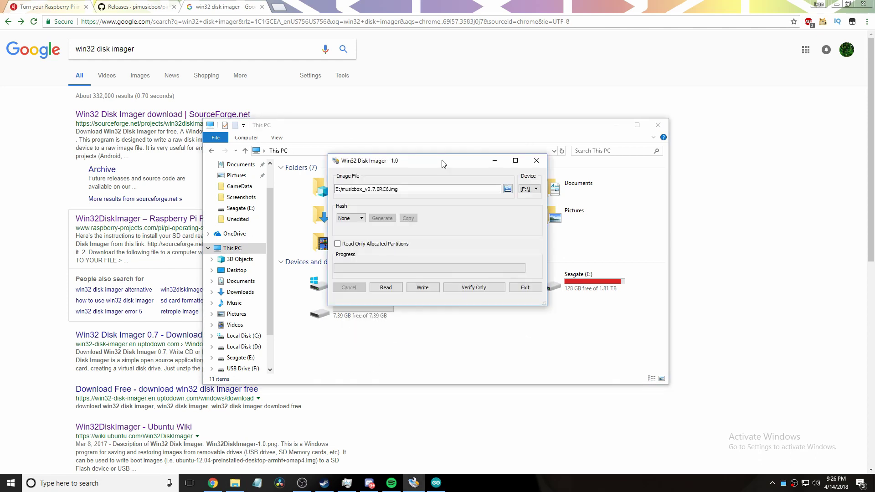
Write musicbox_v0.7.0RC6.img to Device [F:\] in Win32 Disk Imager, confirming the overwrite.
left_click(529, 188)
left_click_drag(477, 164, 470, 110)
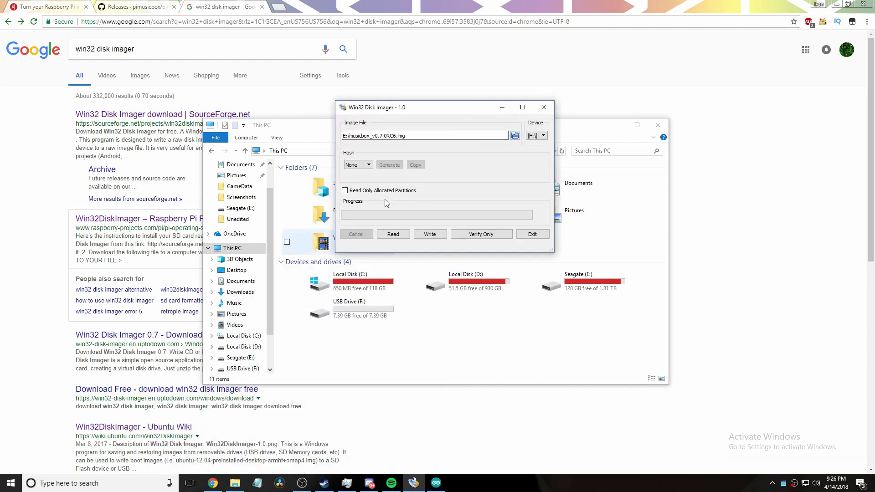
left_click(439, 234)
left_click(463, 198)
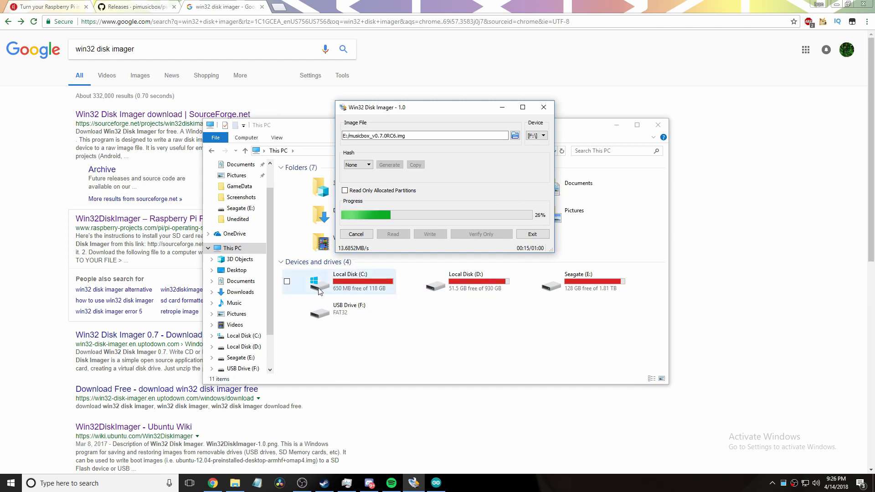
mouse_move(283, 286)
left_mouse_down()
mouse_move(347, 273)
mouse_move(635, 259)
mouse_move(609, 312)
mouse_move(429, 288)
mouse_move(281, 295)
mouse_move(291, 286)
left_mouse_up()
left_click(483, 334)
Browse Local Disk (D:) and Seagate (E:), return to This PC, then check Win32 Disk Imager's progress.
double_click(483, 283)
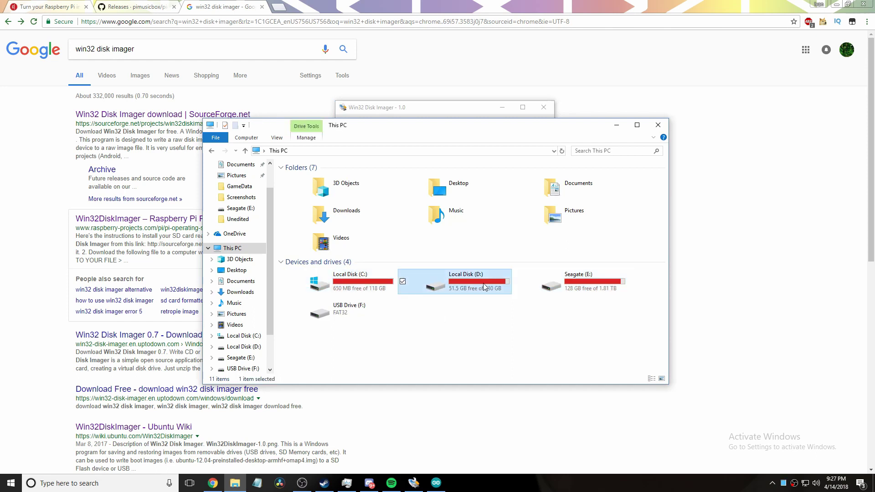
key("alt+Left")
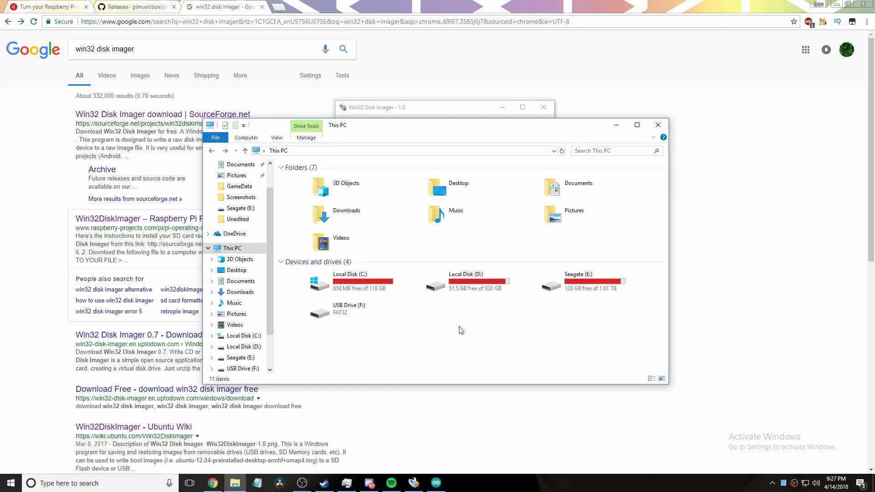
double_click(578, 281)
scroll(501, 292, "down", 1)
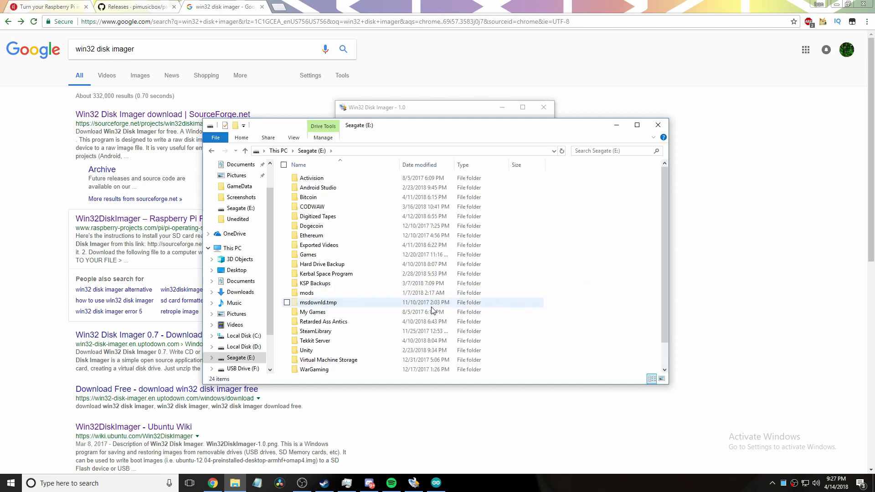
key("alt+Left")
key("alt+Right")
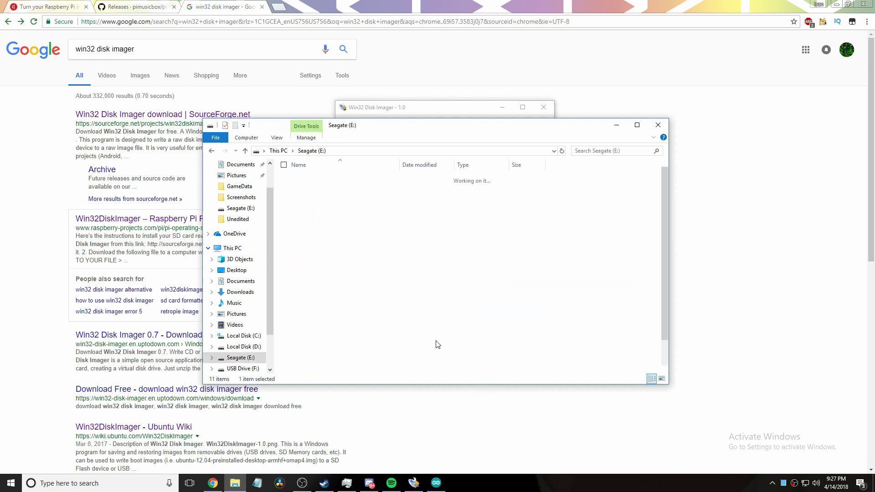
key("alt+Left")
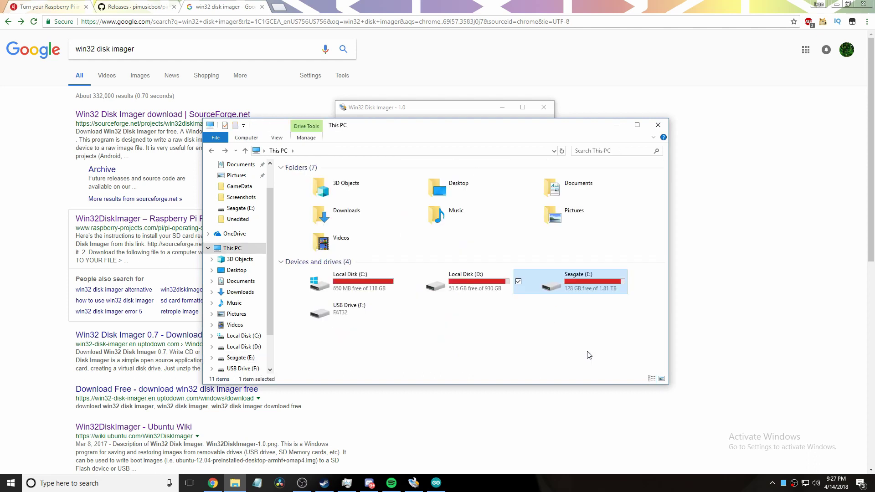
left_click(438, 109)
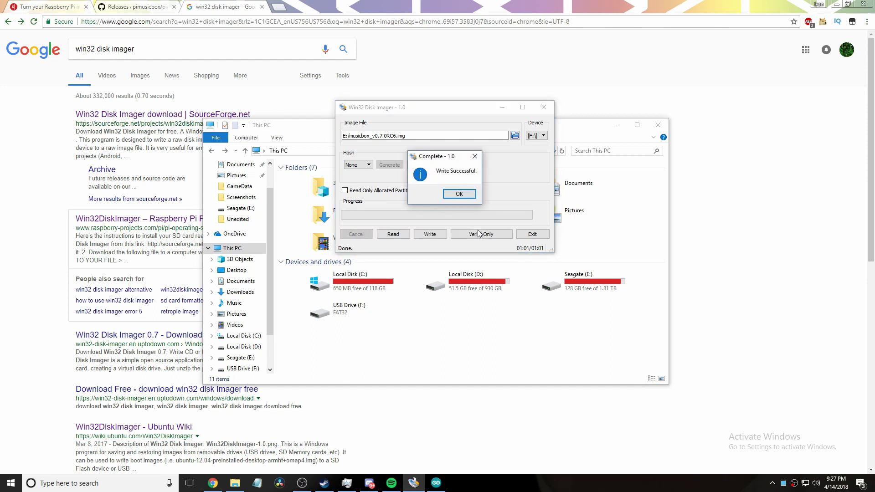
Dismiss Write Successful, exit Win32 Disk Imager, decline formatting G: and close its error.
key("Return")
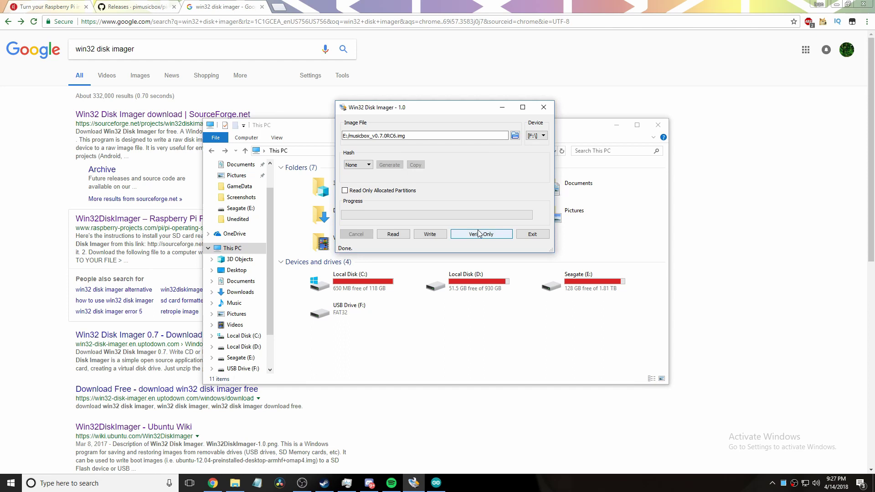
left_click(532, 234)
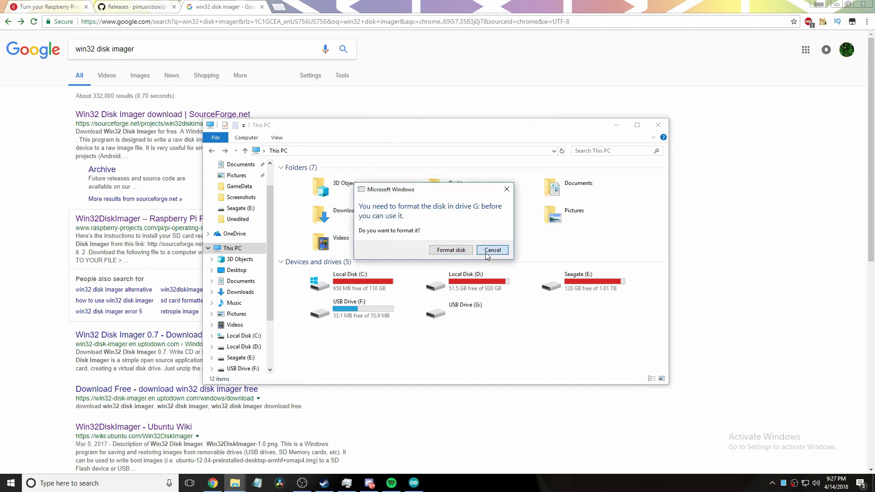
left_click(495, 252)
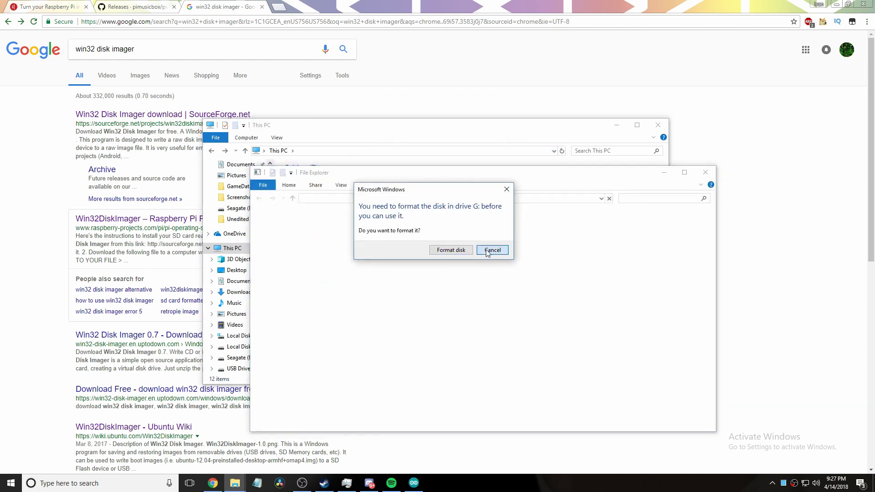
left_click(494, 252)
key("Return")
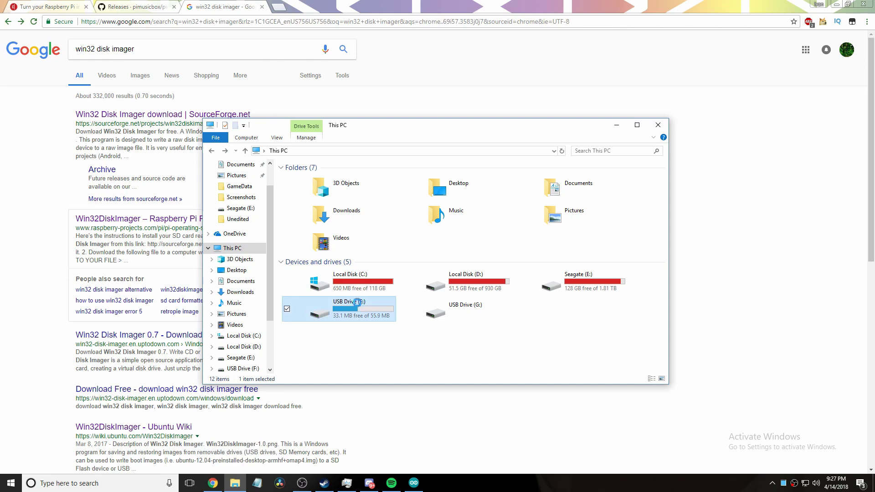
Look inside USB Drive (F:), return to This PC, and select then deselect drives G: and F:.
double_click(351, 303)
key("alt+Left")
left_click(505, 320)
left_click(531, 339)
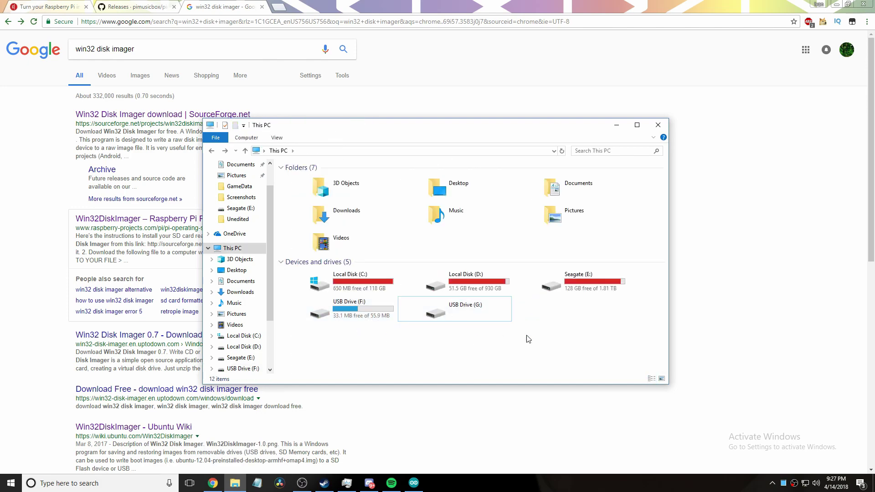
left_click(352, 318)
left_click(387, 334)
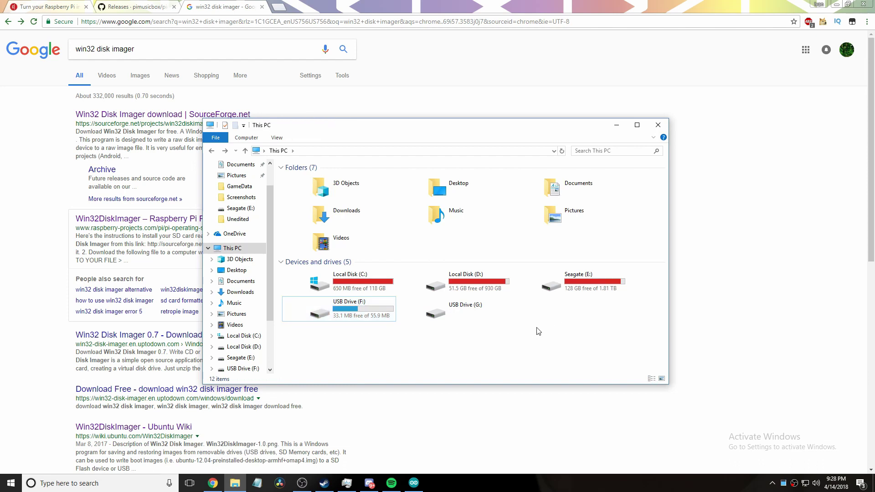
Open USB Drive (F:), enter the config folder and open the settings file.
double_click(369, 308)
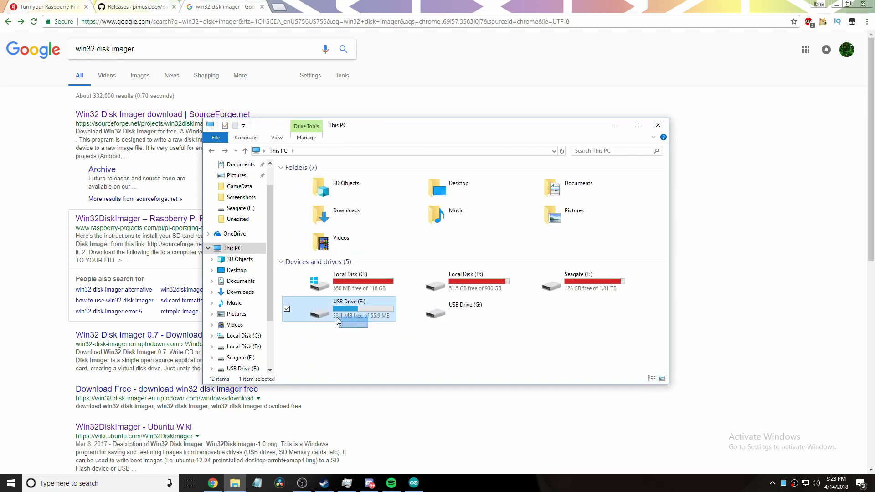
double_click(327, 306)
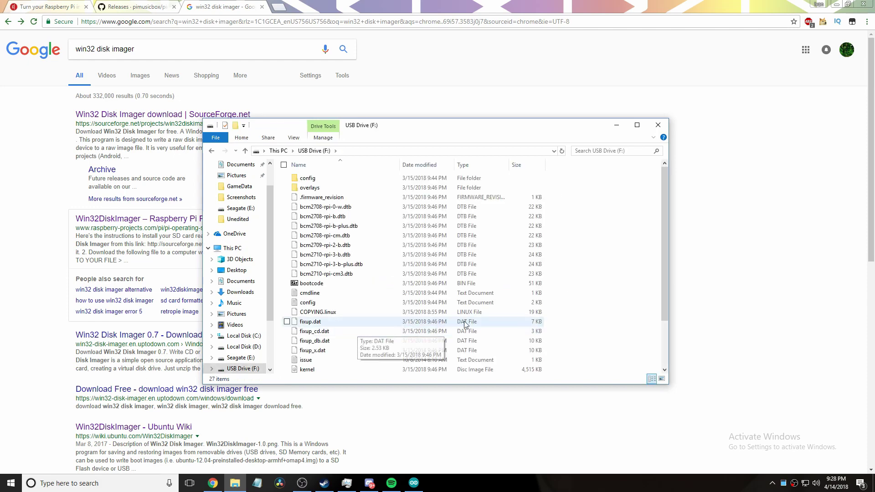
scroll(502, 282, "down", 2)
scroll(617, 271, "up", 2)
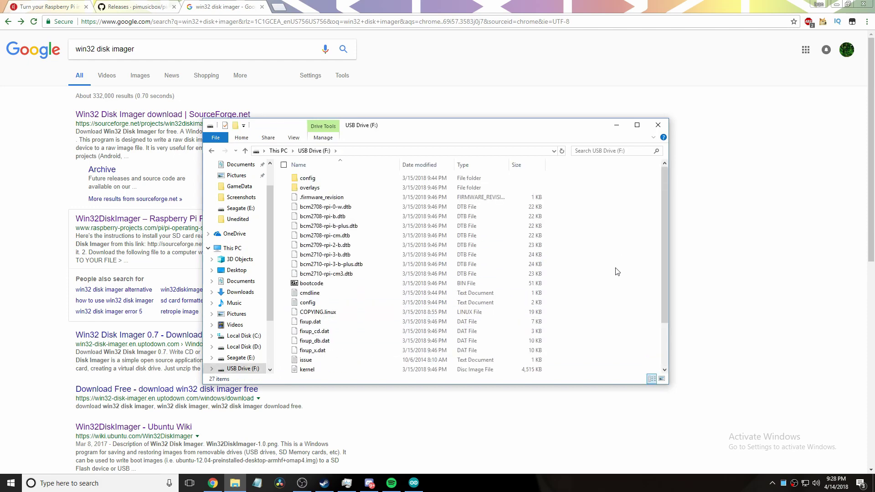
double_click(326, 178)
left_click(344, 190)
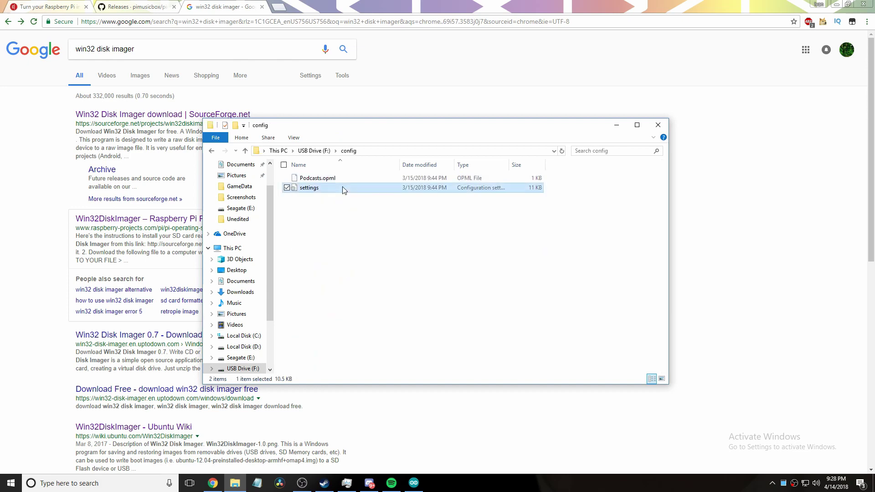
Find the wifi_network line in the [network] section and check the PC's network connections.
scroll(216, 357, "down", 8)
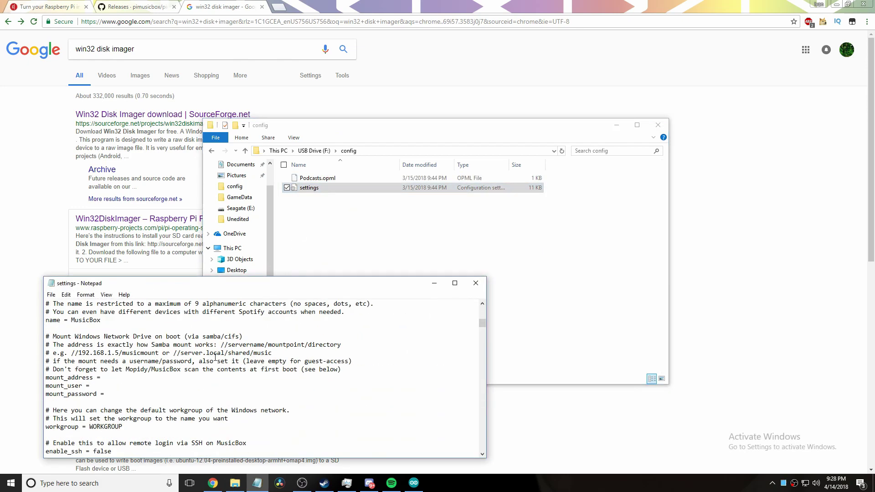
scroll(215, 357, "up", 8)
scroll(129, 374, "down", 2)
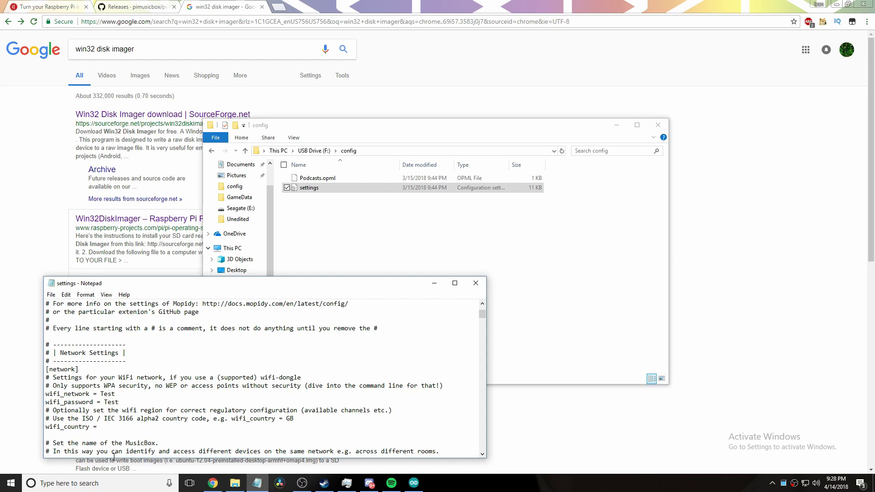
double_click(109, 394)
left_click(106, 402)
left_click(805, 484)
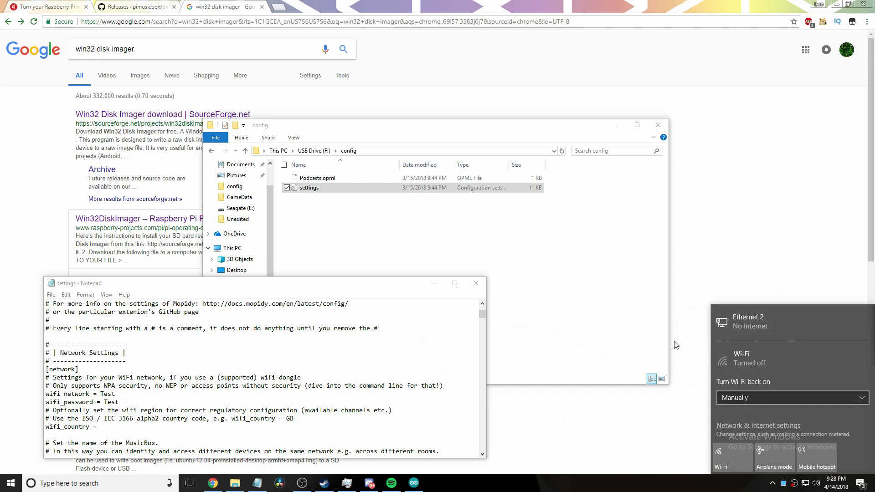
left_click(130, 398)
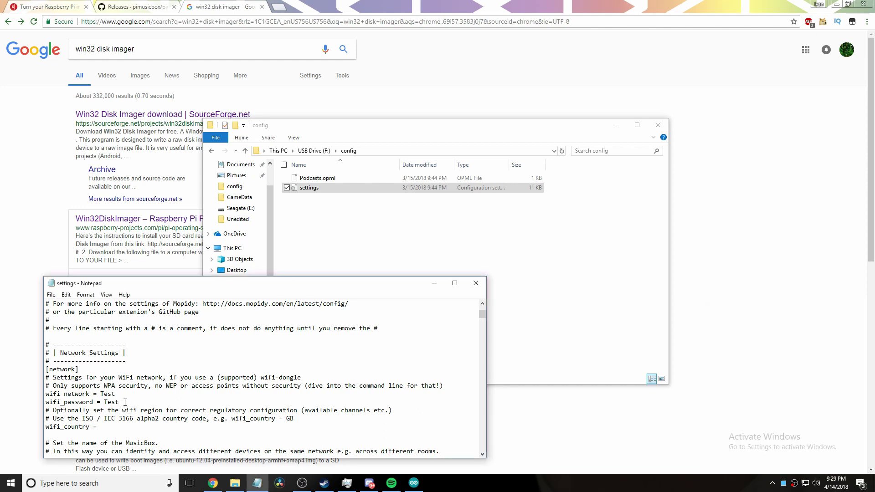
left_click_drag(125, 403, 104, 402)
left_click(131, 401)
left_click_drag(130, 402, 101, 394)
left_click(134, 408)
left_click_drag(315, 387, 443, 388)
left_click(441, 390)
scroll(144, 407, "down", 2)
scroll(145, 407, "up", 4)
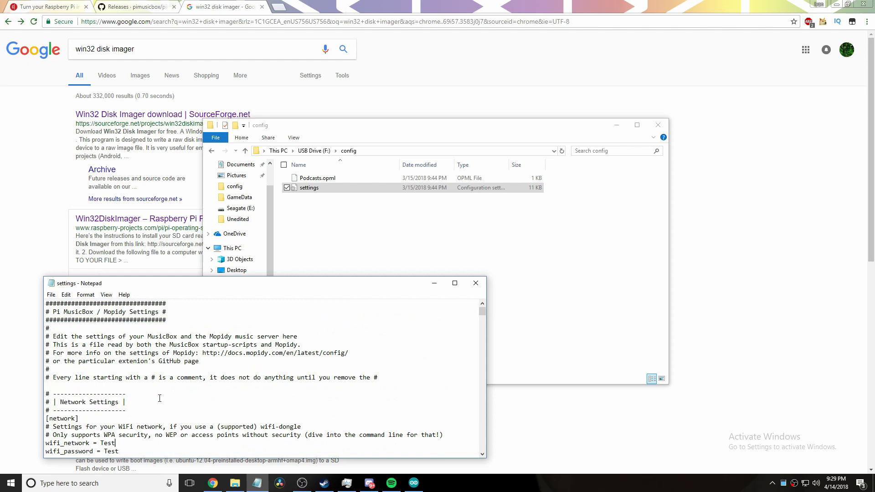
scroll(160, 398, "down", 12)
scroll(160, 399, "up", 3)
scroll(160, 398, "down", 2)
scroll(159, 398, "up", 12)
scroll(256, 359, "down", 4)
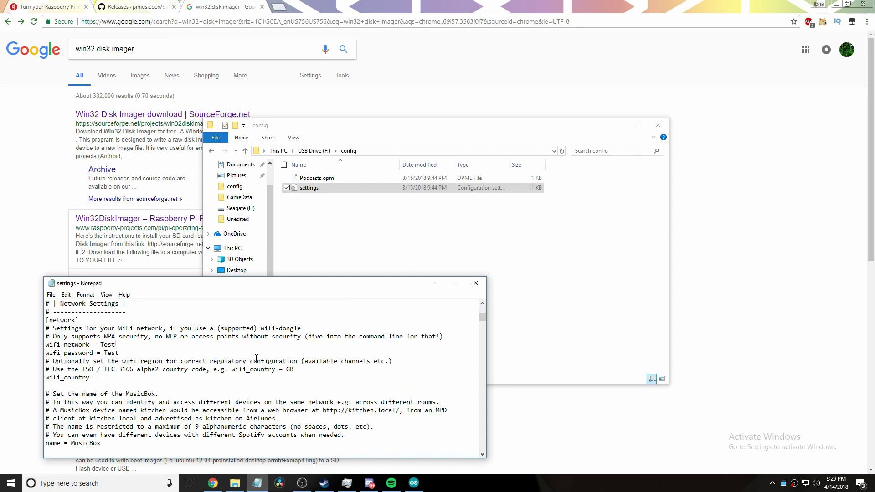
Load the MusicBox at 192.168.0.35 in a new tab and open its Settings page.
left_click(276, 6)
type("192")
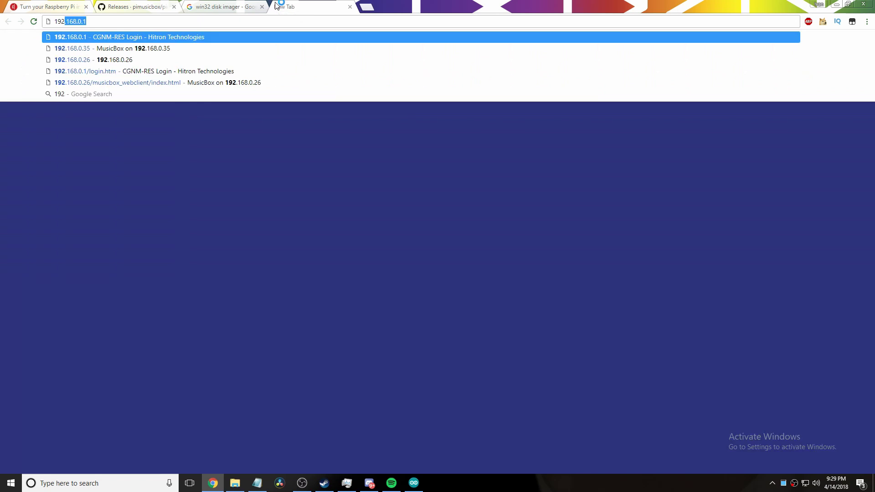
key("Down")
key("Return")
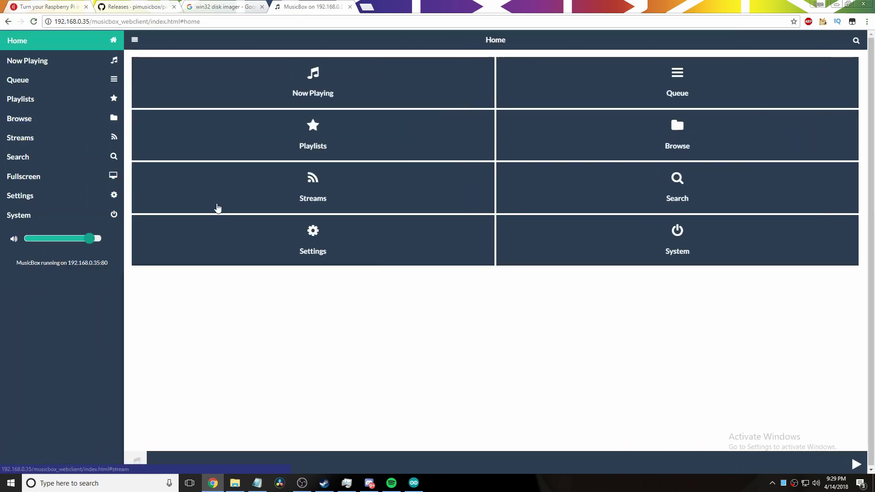
left_click(210, 240)
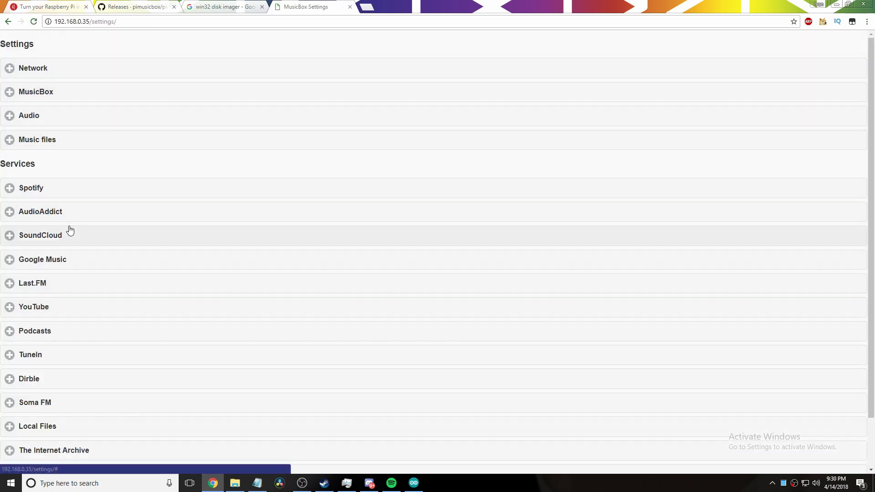
Expand and collapse the AudioAddict, SoundCloud and Google Music services, then close the tab.
left_click(55, 195)
left_click(54, 218)
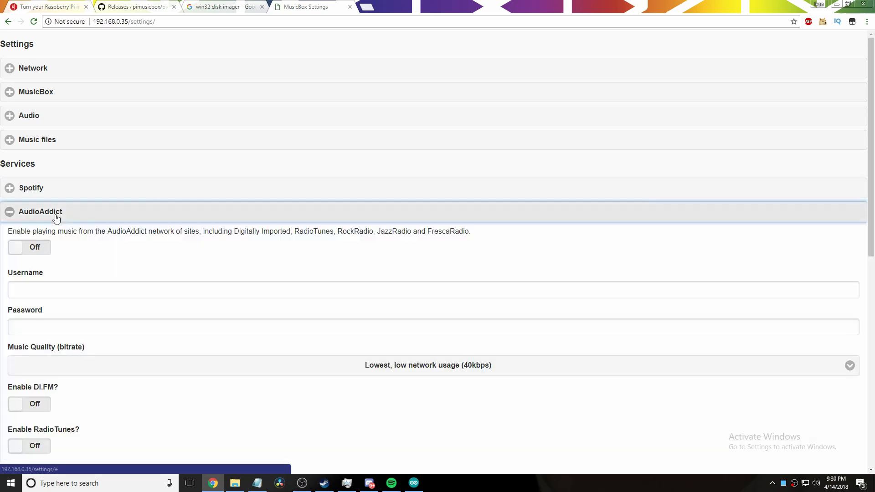
left_click(55, 215)
left_click(45, 246)
left_click(44, 246)
left_click(49, 258)
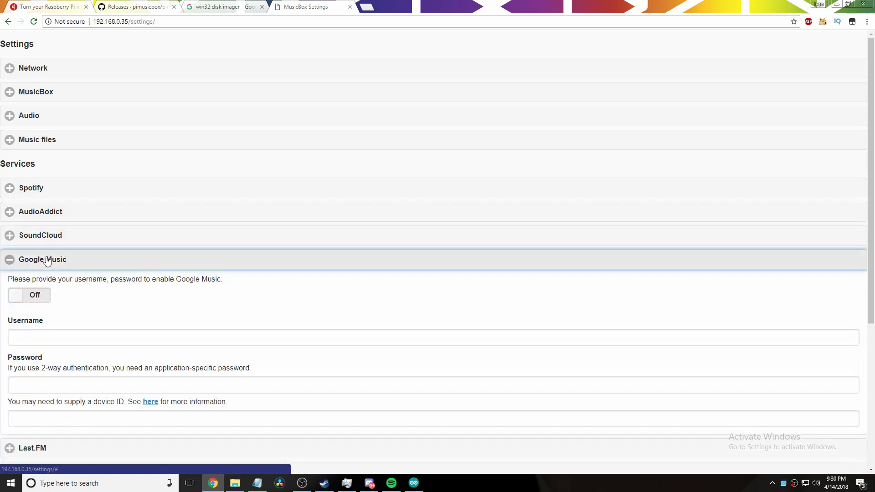
left_click(49, 258)
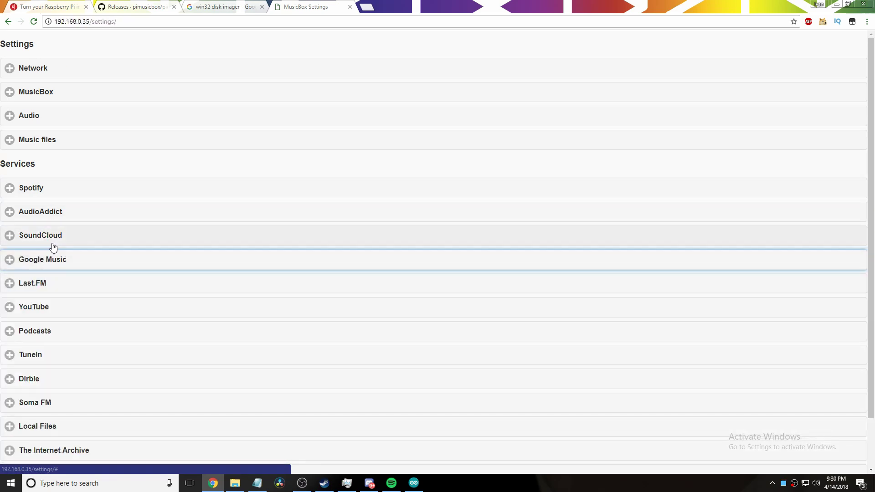
left_click(349, 6)
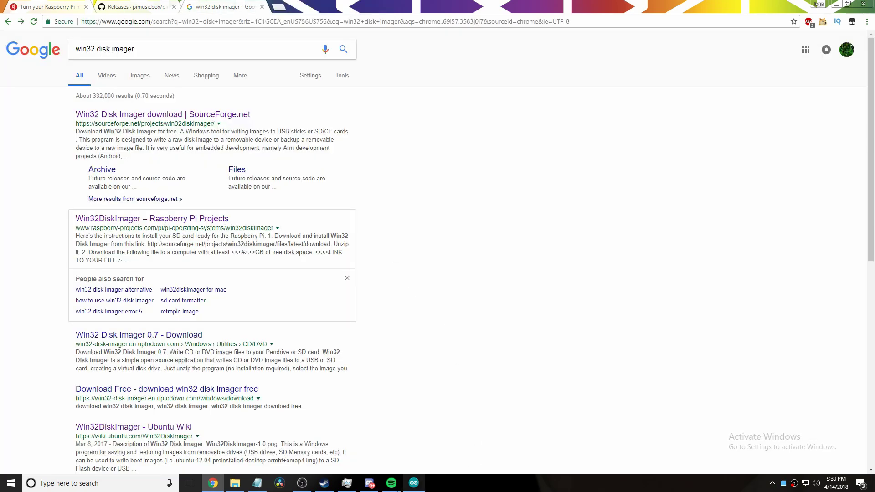
Bring the Notepad settings file back in front and scroll to its [spotify] section.
left_click(414, 484)
left_click(414, 484)
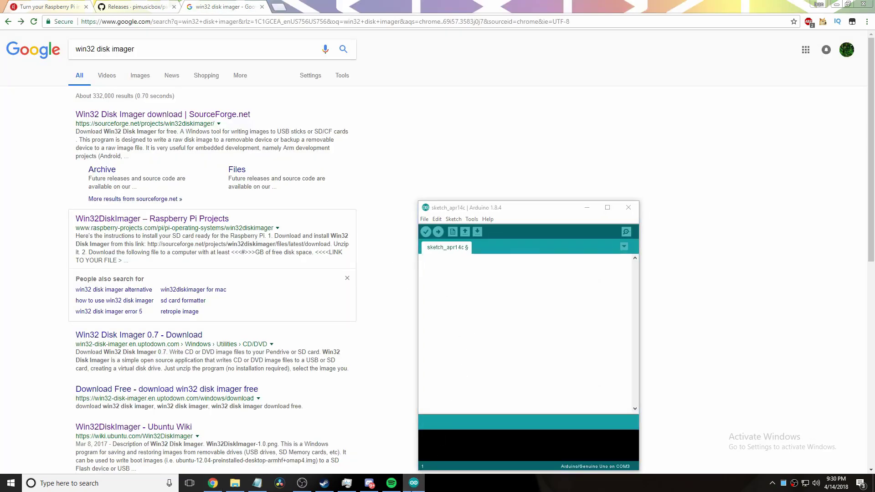
left_click(257, 483)
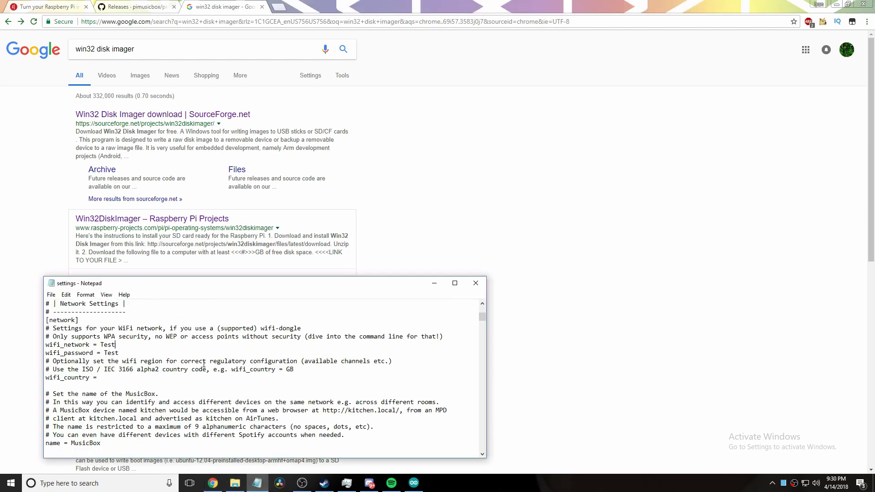
scroll(203, 375, "down", 8)
scroll(203, 375, "down", 4)
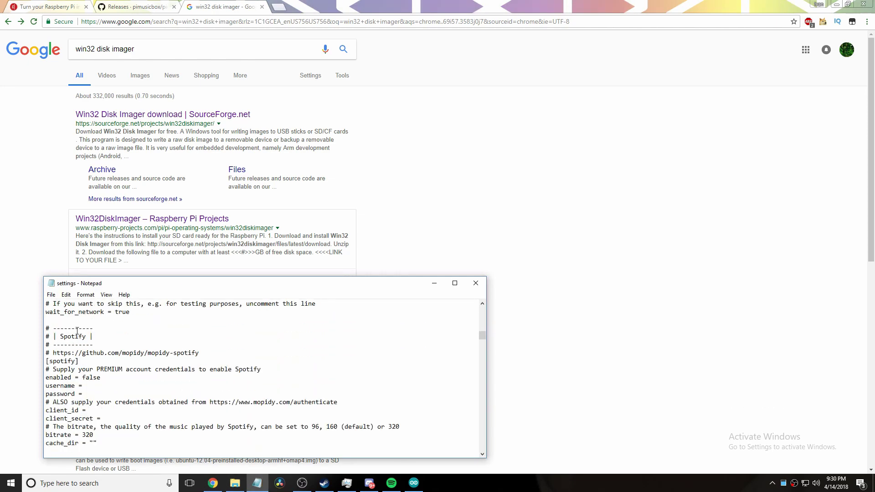
mouse_move(64, 337)
left_mouse_down()
mouse_move(91, 337)
mouse_move(63, 336)
left_mouse_up()
scroll(100, 353, "down", 6)
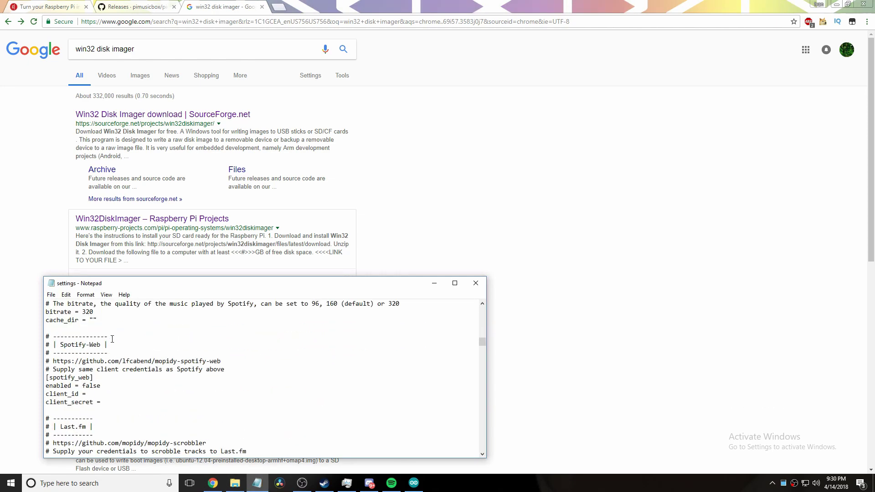
scroll(98, 326, "down", 2)
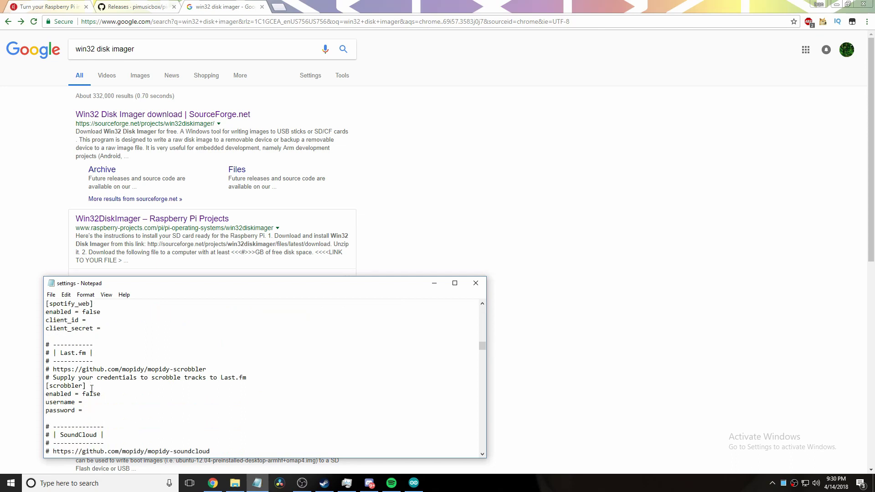
scroll(91, 388, "down", 11)
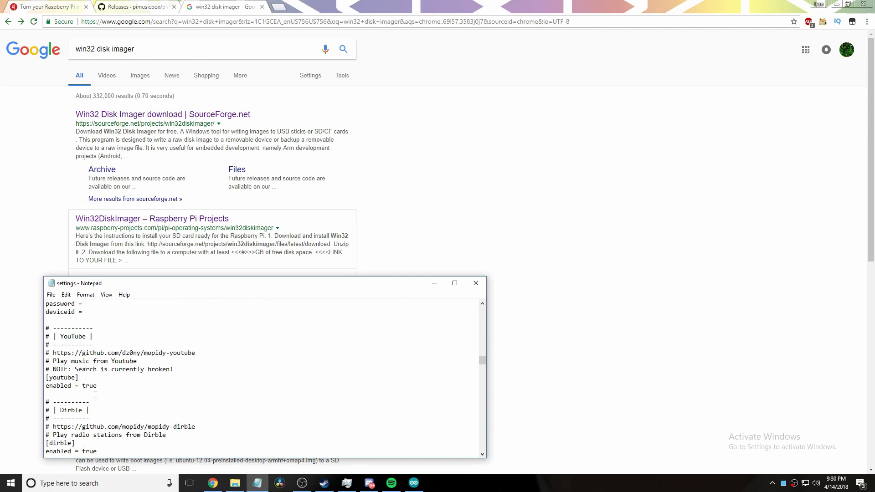
scroll(95, 395, "down", 3)
scroll(95, 395, "down", 3)
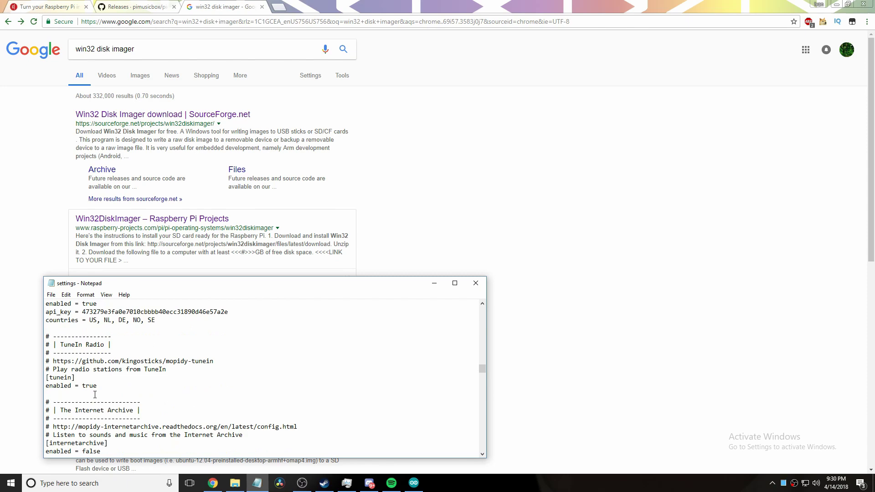
scroll(95, 395, "up", 11)
scroll(95, 395, "up", 13)
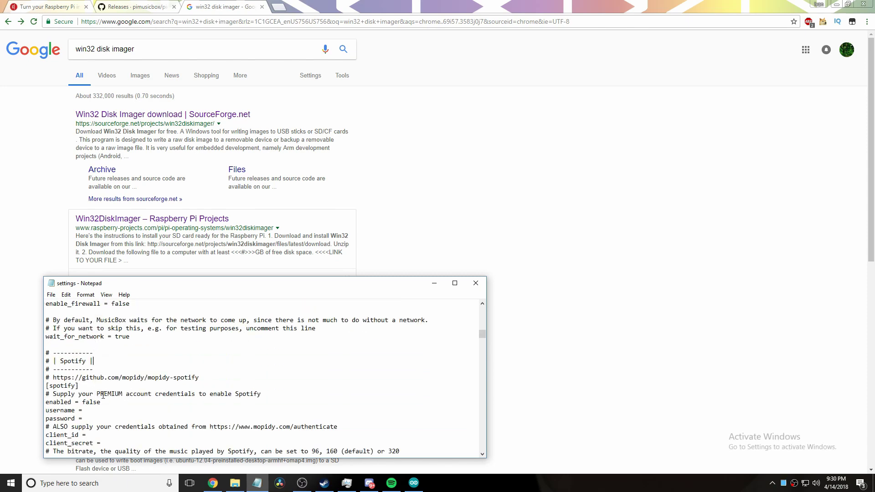
Replace false with true on Spotify's enabled line, then move to the credential lines below.
left_click_drag(101, 402, 83, 402)
type("tue")
type("ue")
left_click(87, 418)
scroll(94, 415, "down", 1)
left_click(115, 421)
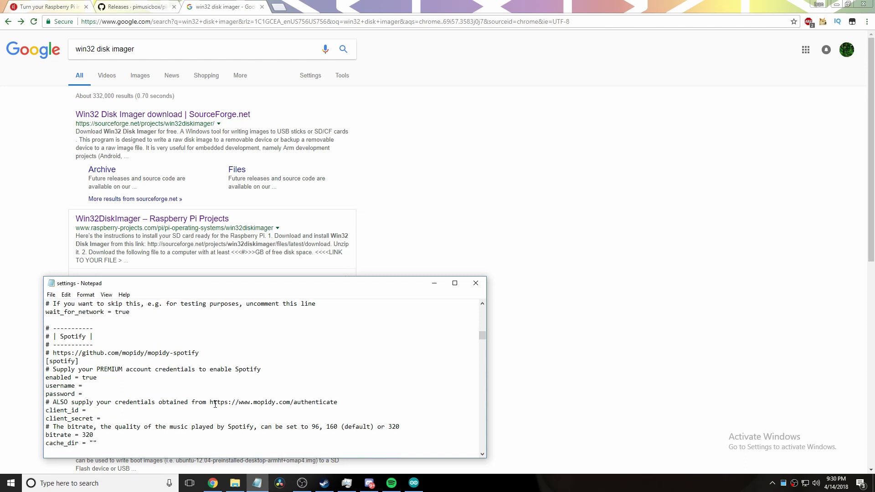
left_click_drag(218, 402, 339, 399)
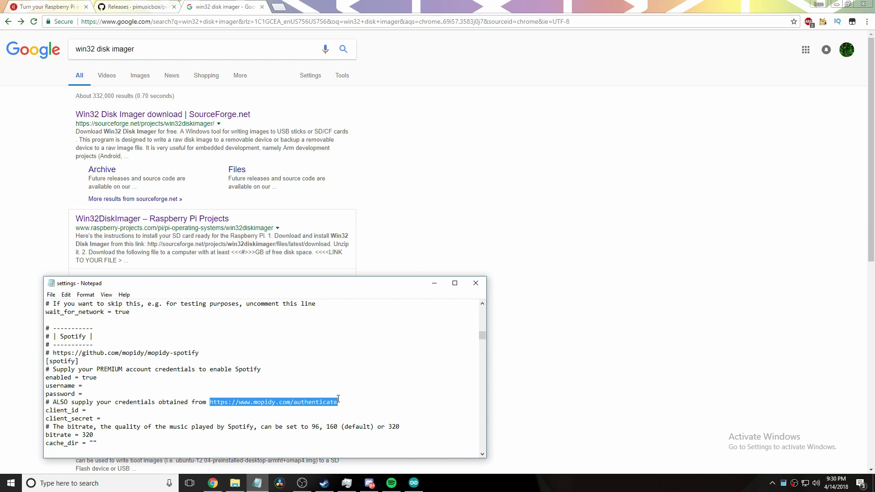
left_click(107, 410)
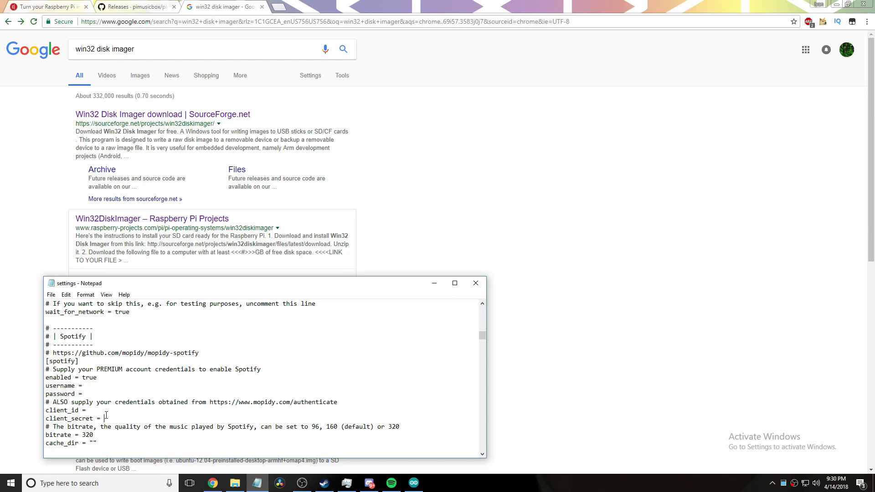
scroll(229, 409, "down", 2)
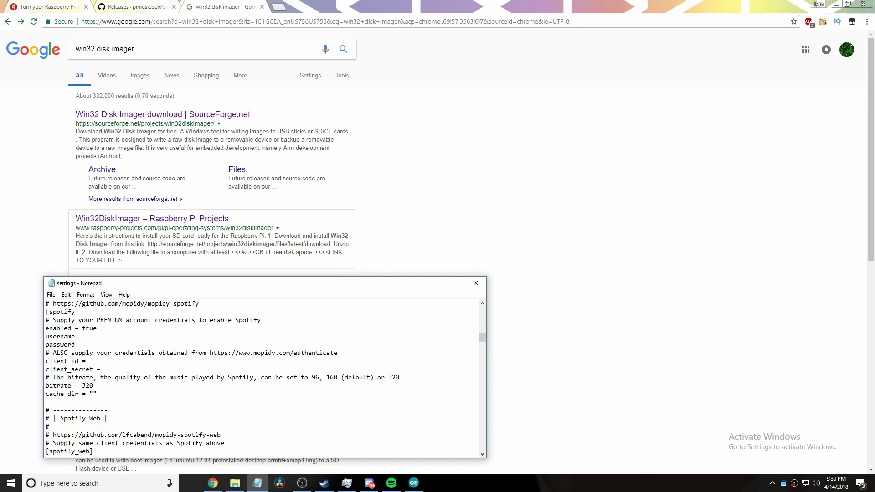
scroll(127, 375, "down", 3)
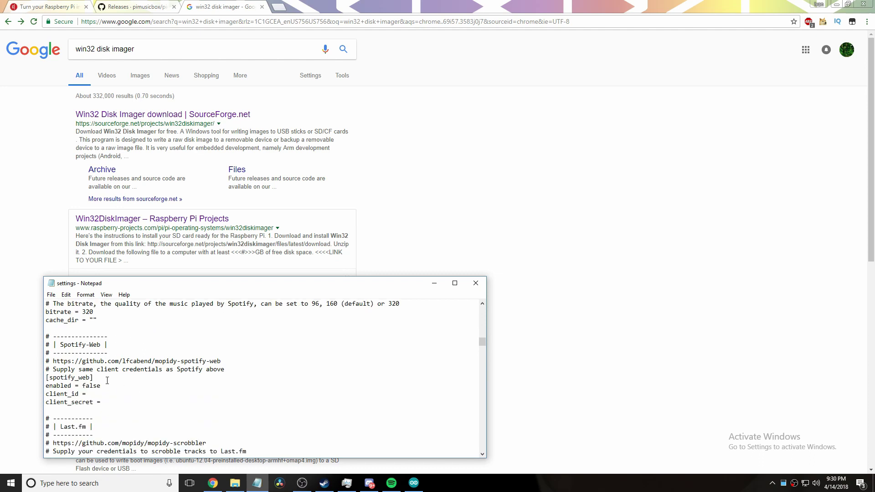
scroll(97, 364, "up", 4)
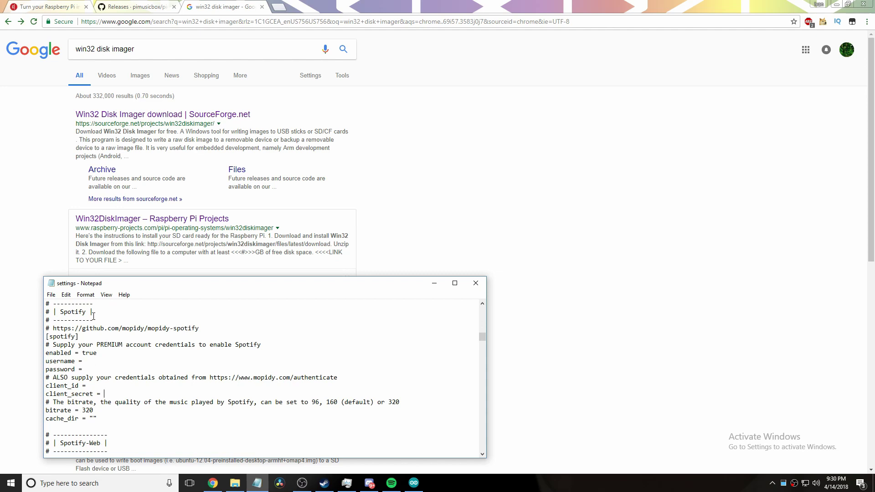
scroll(92, 316, "down", 5)
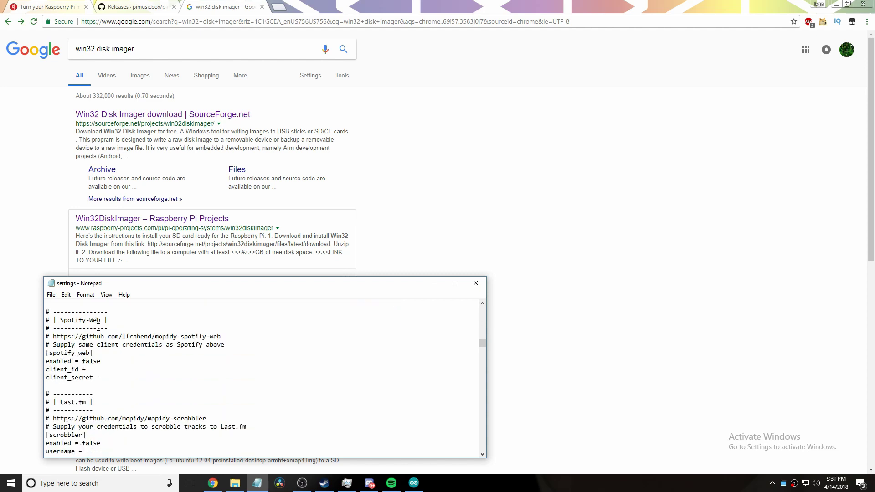
scroll(109, 349, "up", 3)
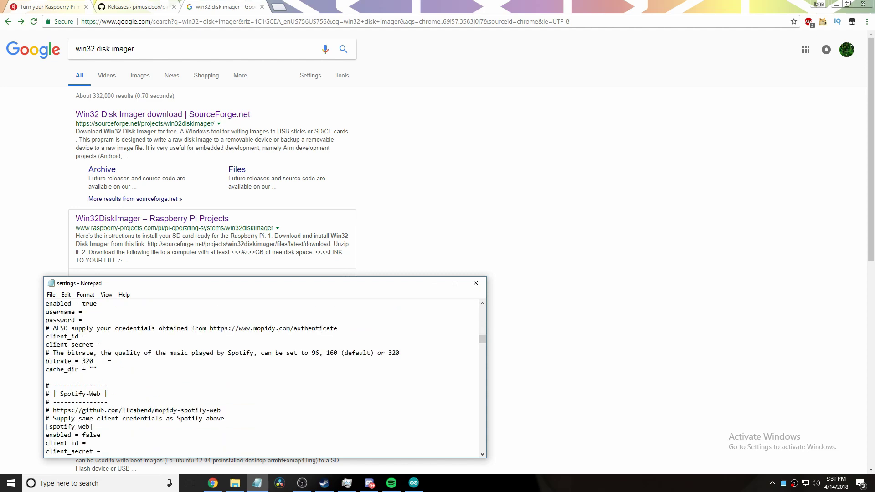
left_click_drag(114, 345, 28, 338)
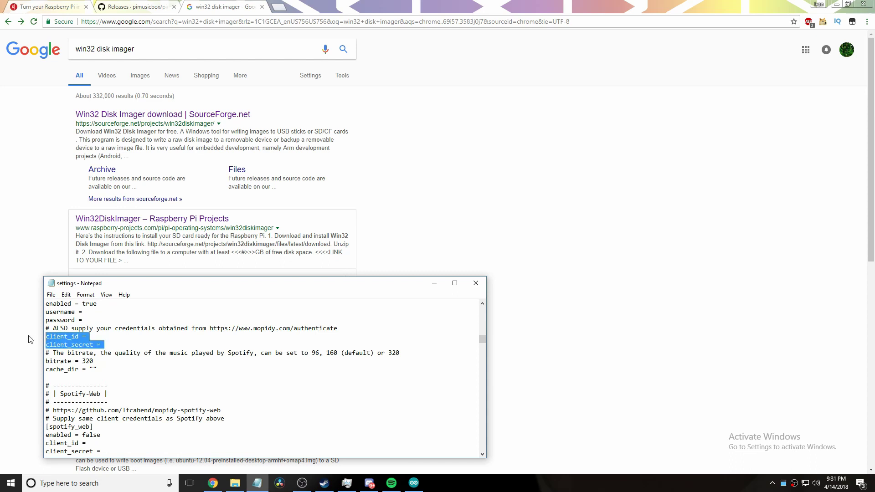
left_click(137, 345)
left_click_drag(338, 328, 209, 329)
key("ctrl+c")
right_click(217, 329)
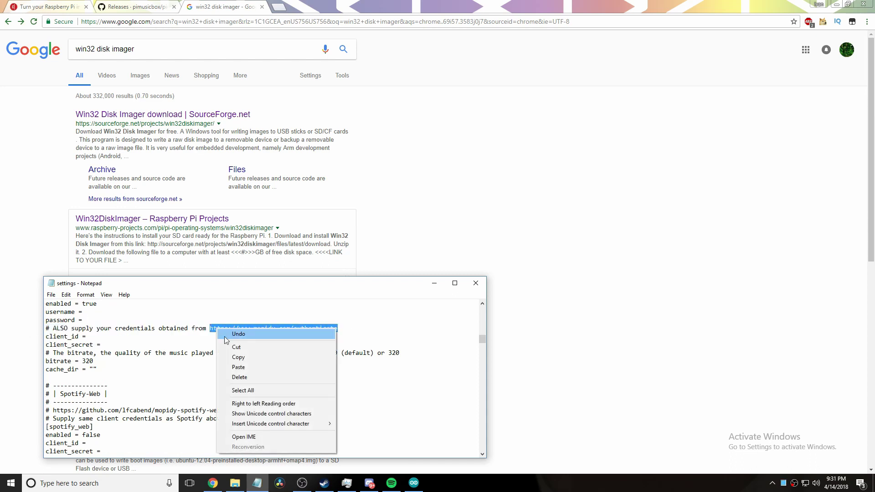
left_click(236, 357)
Load the pasted mopidy.com/authenticate link in a new tab and find the client_secret placeholder.
left_click(278, 7)
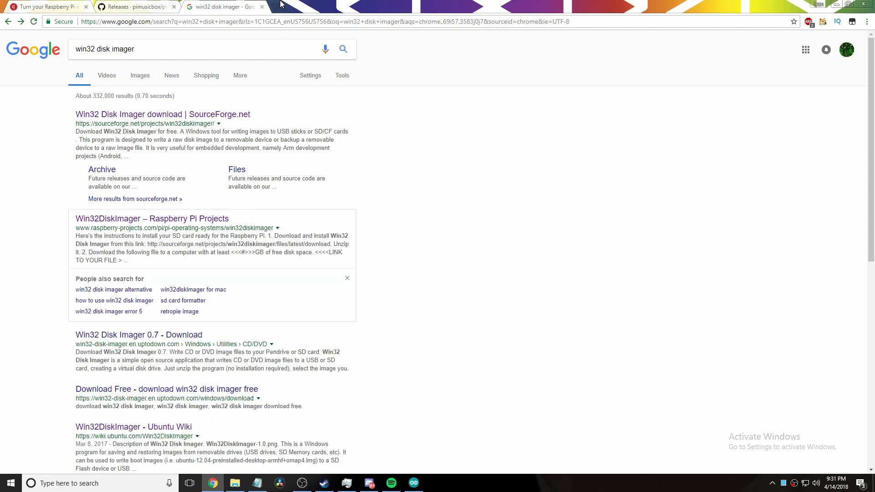
key("ctrl+v")
key("Return")
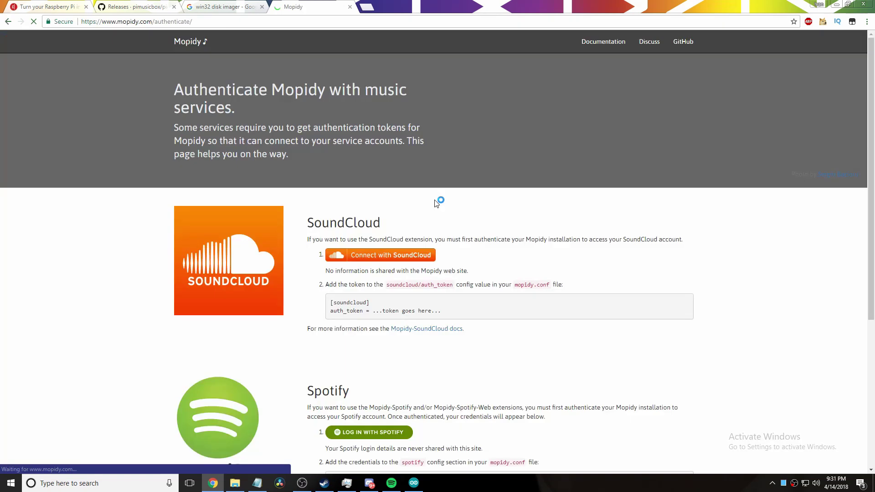
scroll(437, 204, "down", 5)
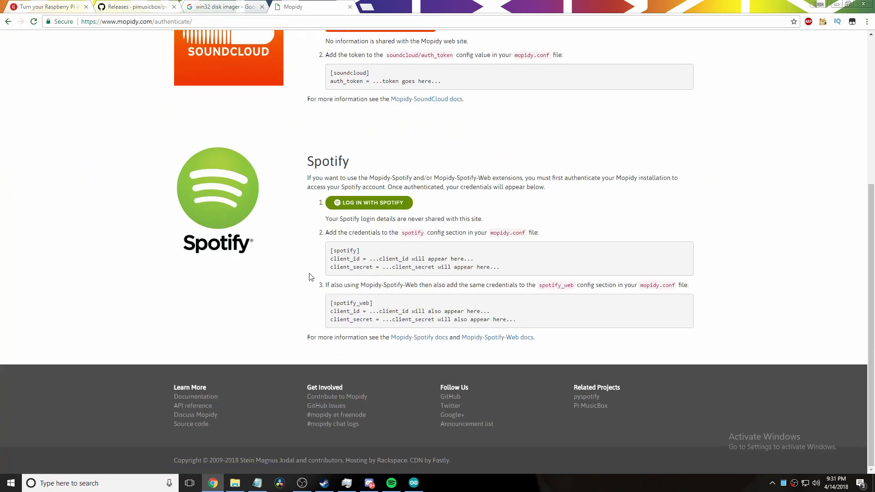
mouse_move(379, 258)
left_mouse_down()
mouse_move(487, 253)
mouse_move(534, 266)
mouse_move(474, 276)
mouse_move(383, 269)
left_mouse_up()
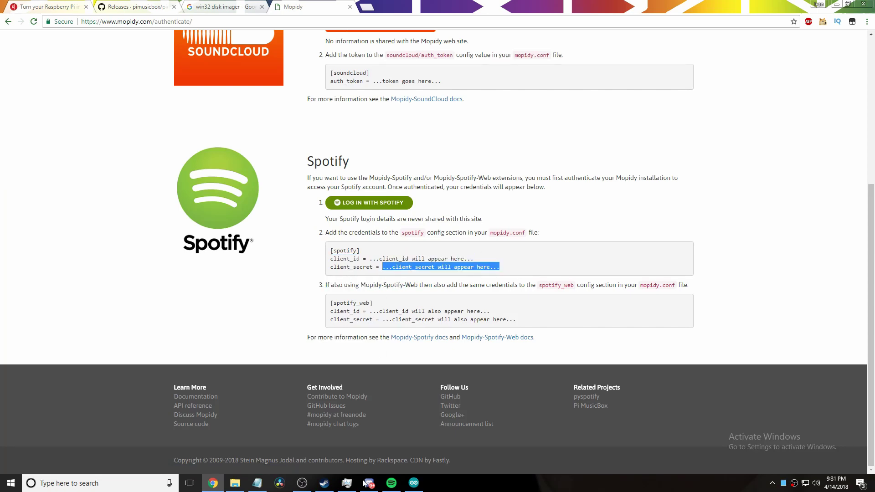
Switch between the Spotify app, the Notepad settings file and the Mopidy page.
left_click(391, 484)
left_click(392, 487)
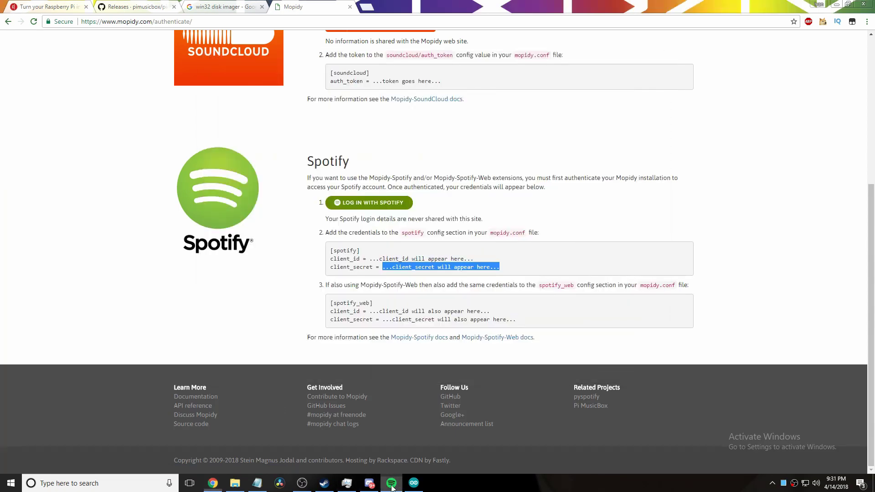
left_click(257, 483)
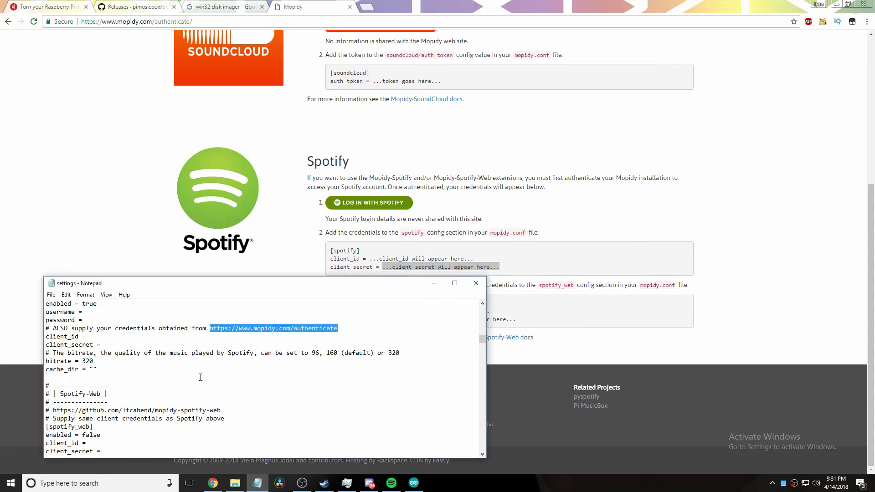
scroll(200, 377, "up", 2)
scroll(155, 371, "down", 3)
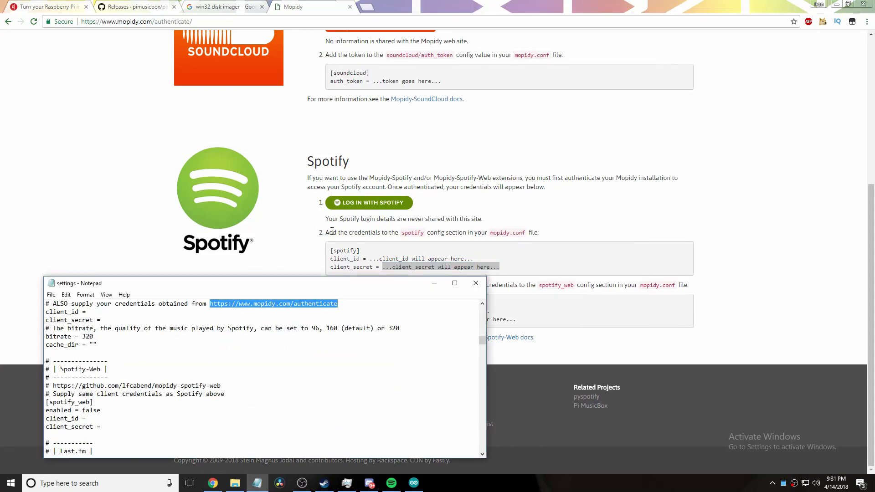
left_click(363, 253)
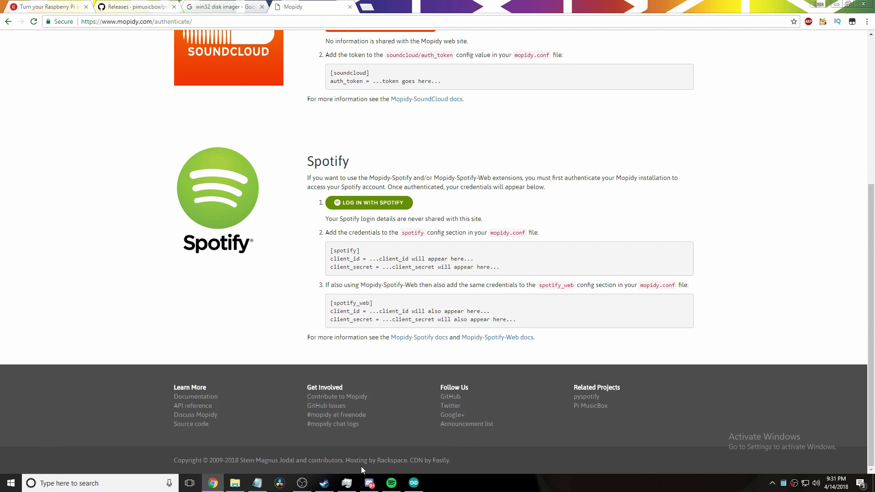
Change the [spotify_web] enabled value from false to true in Notepad.
left_click(258, 484)
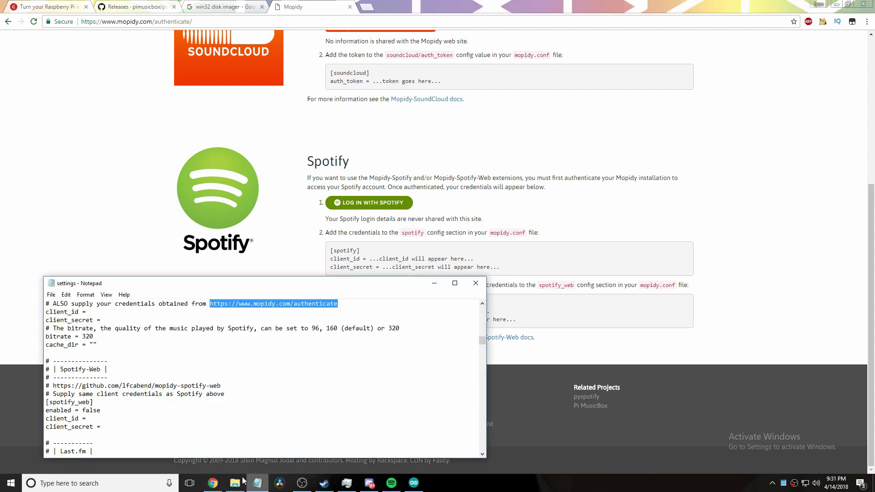
scroll(210, 419, "down", 2)
scroll(156, 398, "up", 2)
scroll(125, 399, "up", 1)
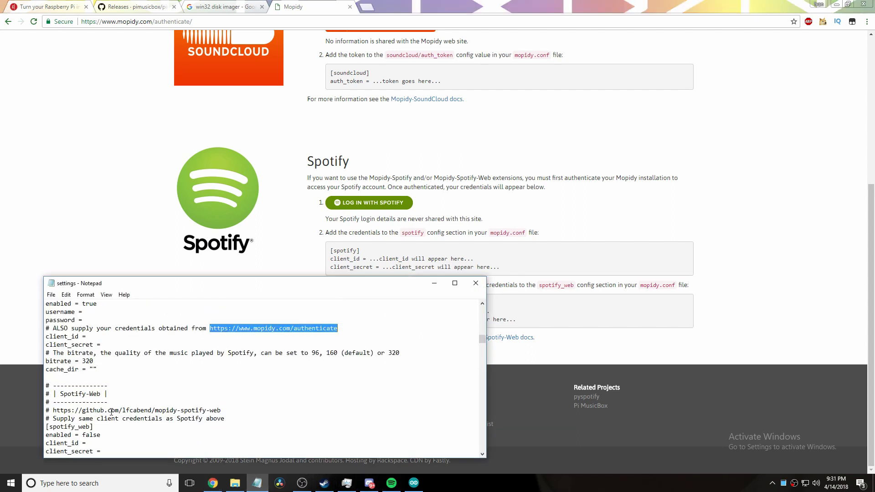
scroll(125, 399, "down", 1)
left_click_drag(101, 410, 83, 435)
scroll(86, 407, "up", 1)
type("true")
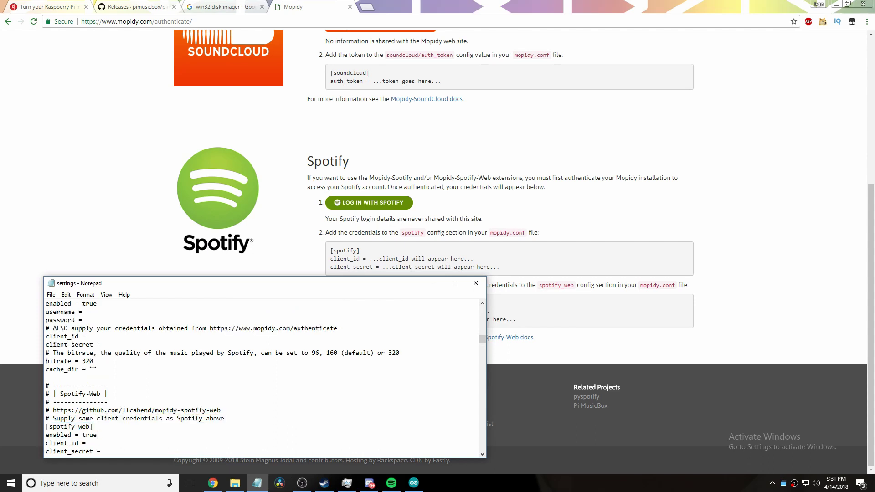
Scroll down the settings file to the Streaming section's enable_connect line.
scroll(80, 439, "down", 7)
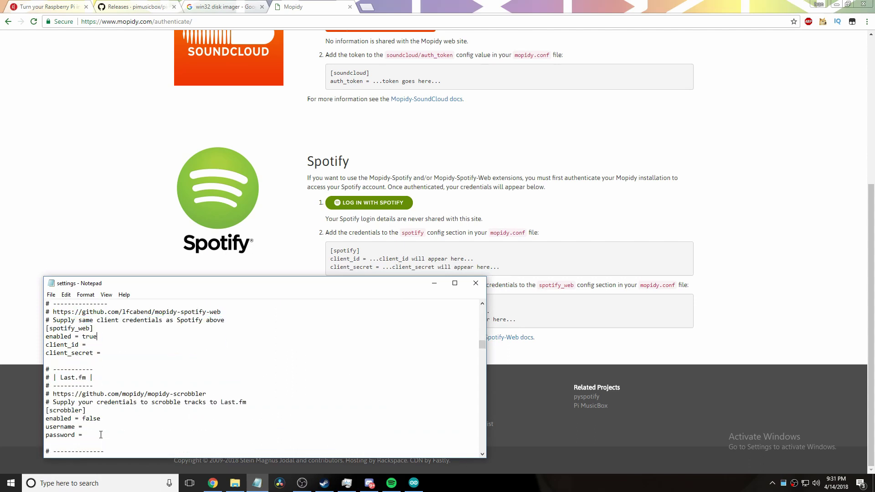
scroll(101, 435, "down", 15)
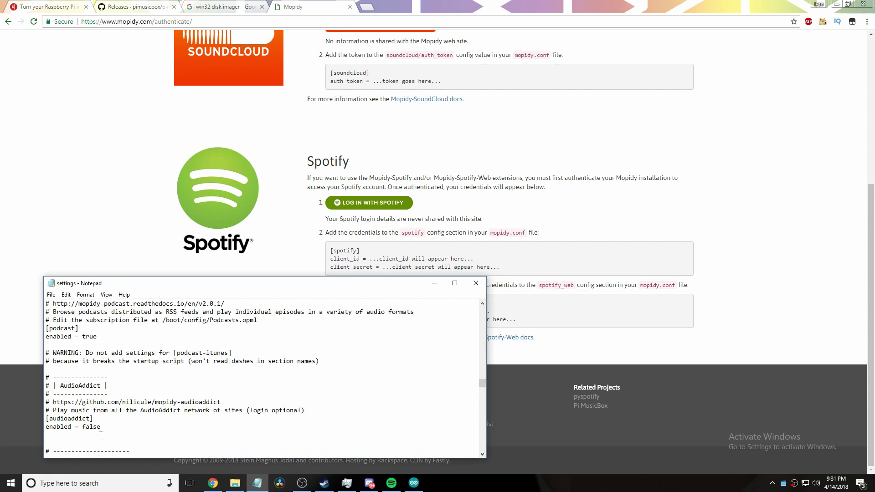
scroll(101, 434, "down", 4)
scroll(100, 435, "up", 2)
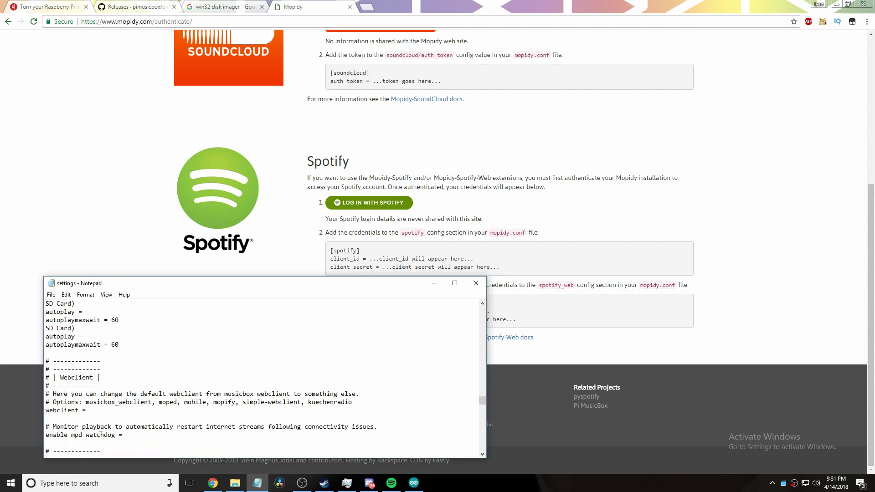
scroll(101, 435, "down", 1)
scroll(100, 434, "down", 10)
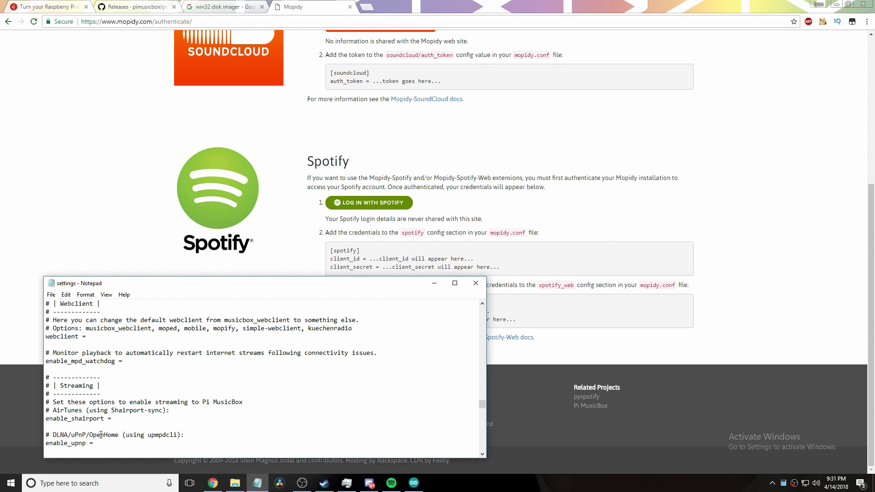
scroll(101, 435, "down", 5)
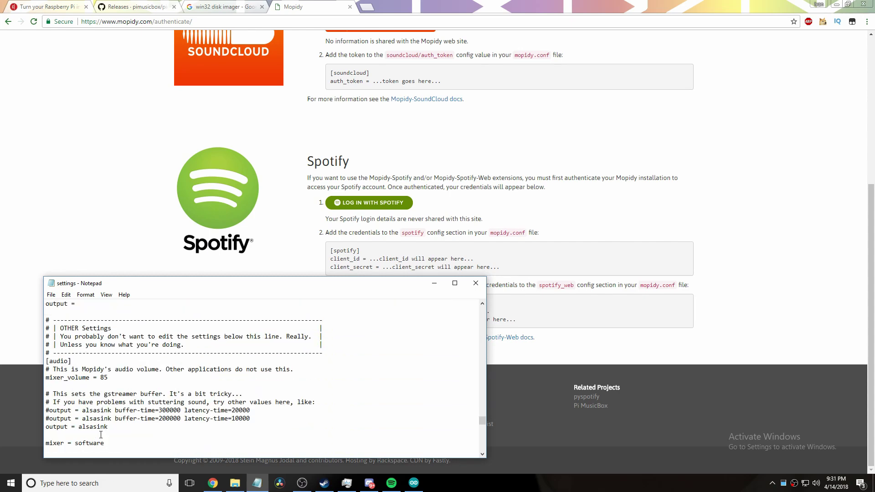
scroll(101, 435, "up", 7)
scroll(101, 435, "up", 2)
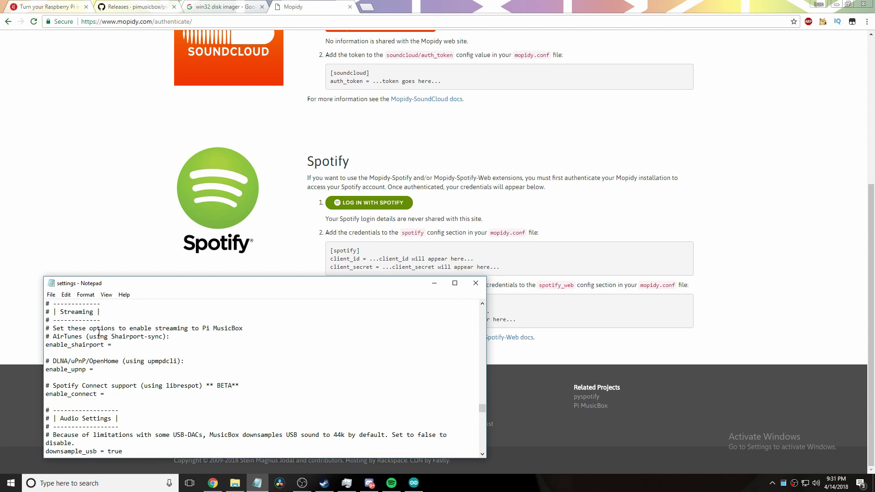
scroll(92, 318, "up", 1)
scroll(338, 399, "down", 1)
Set enable_connect = true, scroll back to the file's top, and return to Chrome.
left_click(108, 395)
type("true")
scroll(169, 401, "up", 15)
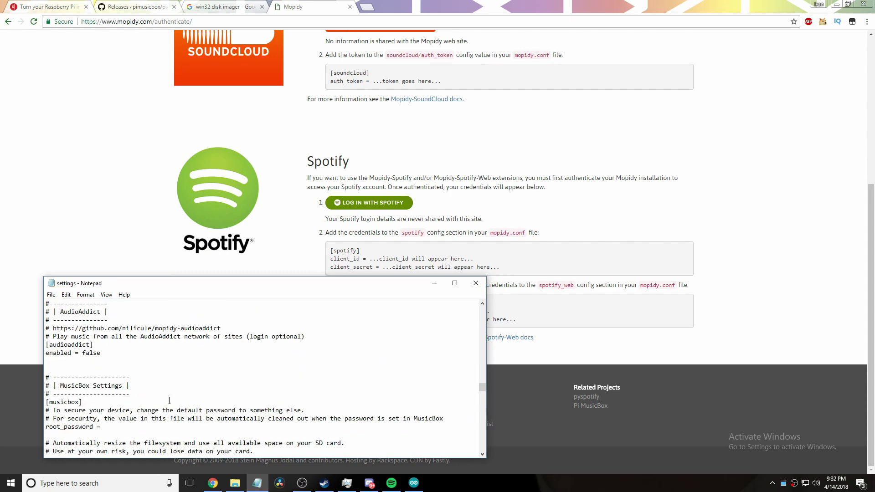
scroll(169, 401, "up", 10)
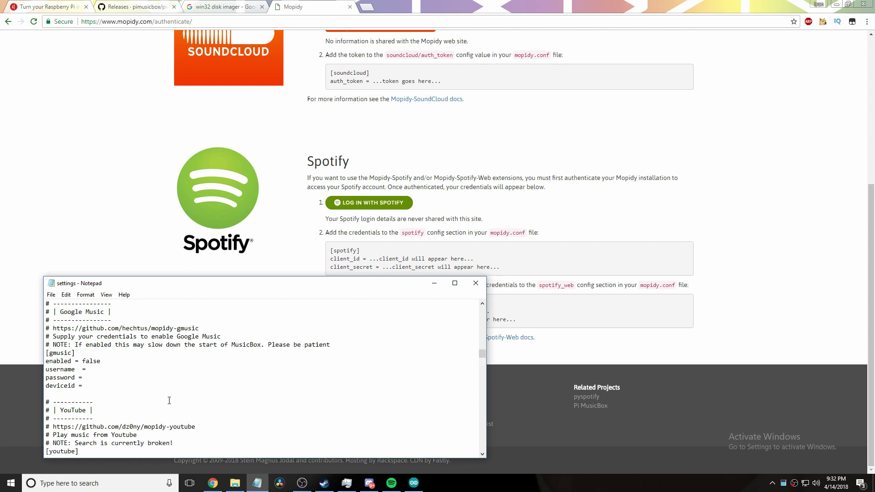
scroll(169, 401, "up", 1)
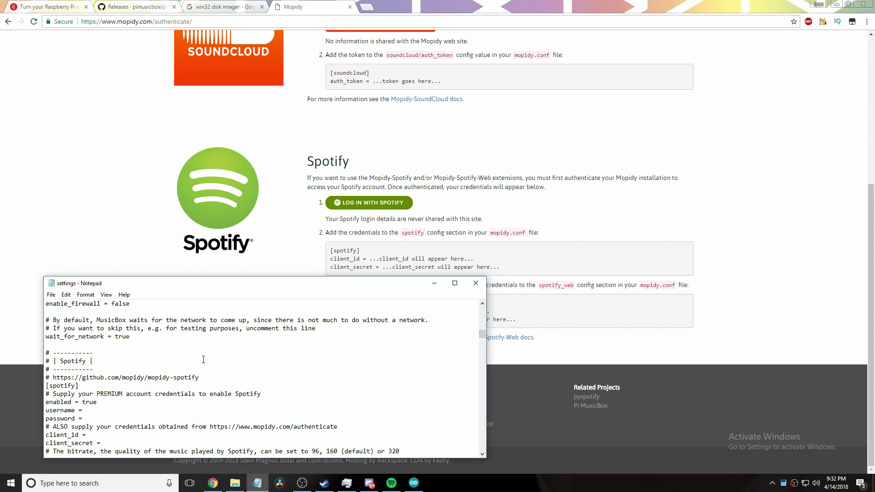
scroll(203, 360, "up", 10)
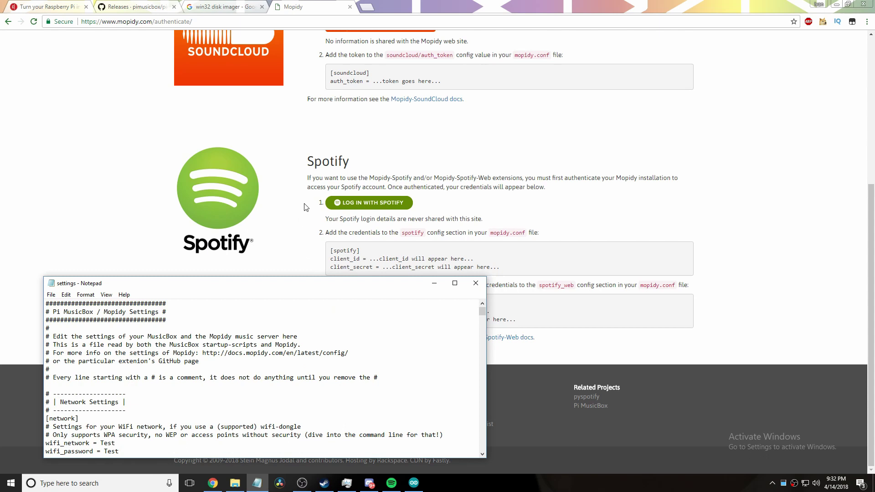
left_click(443, 164)
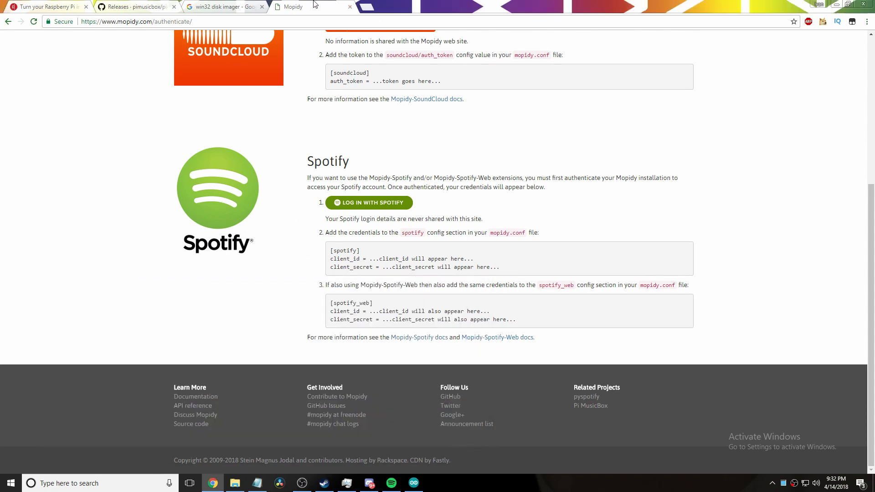
Go to 192.168.0.35 by typing 192 and picking the suggested address.
type("192.168.0.1")
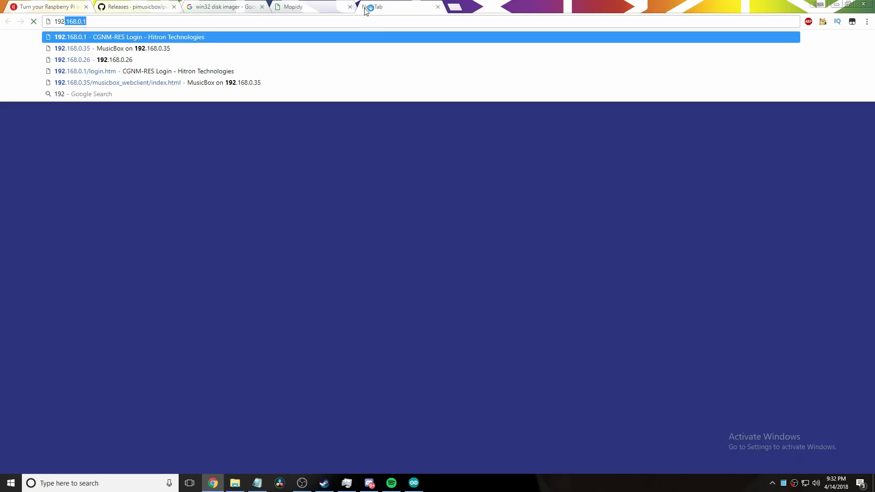
key("Down")
key("Return")
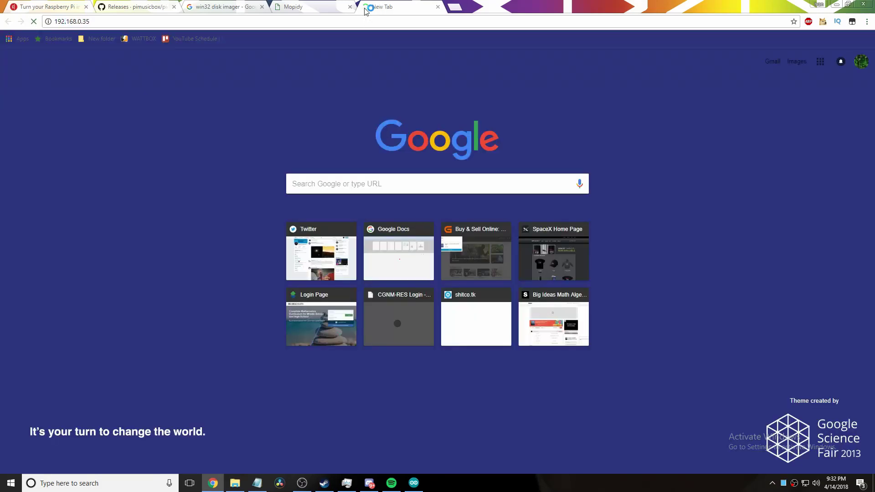